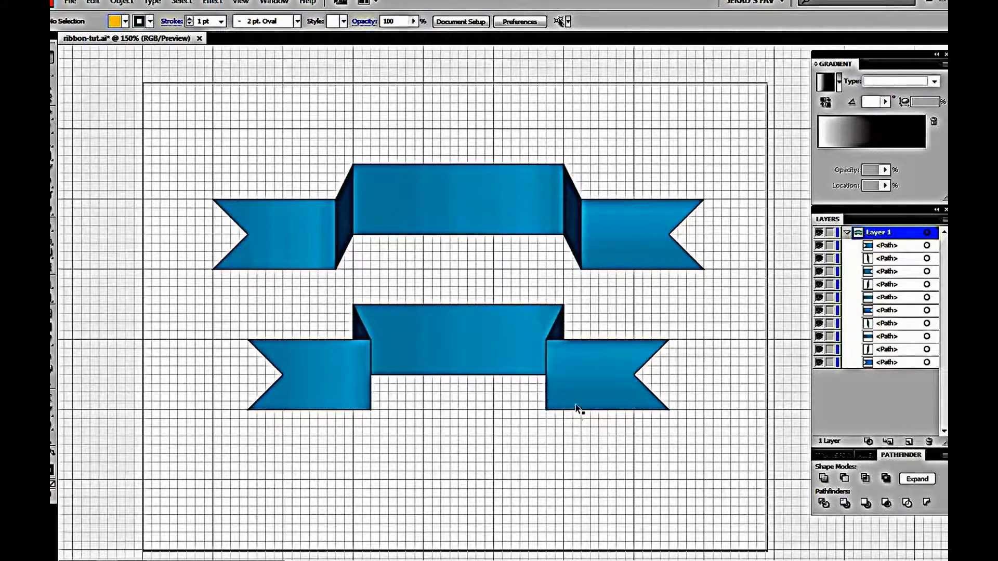
Create a new 640 x 480 px document
click(70, 3)
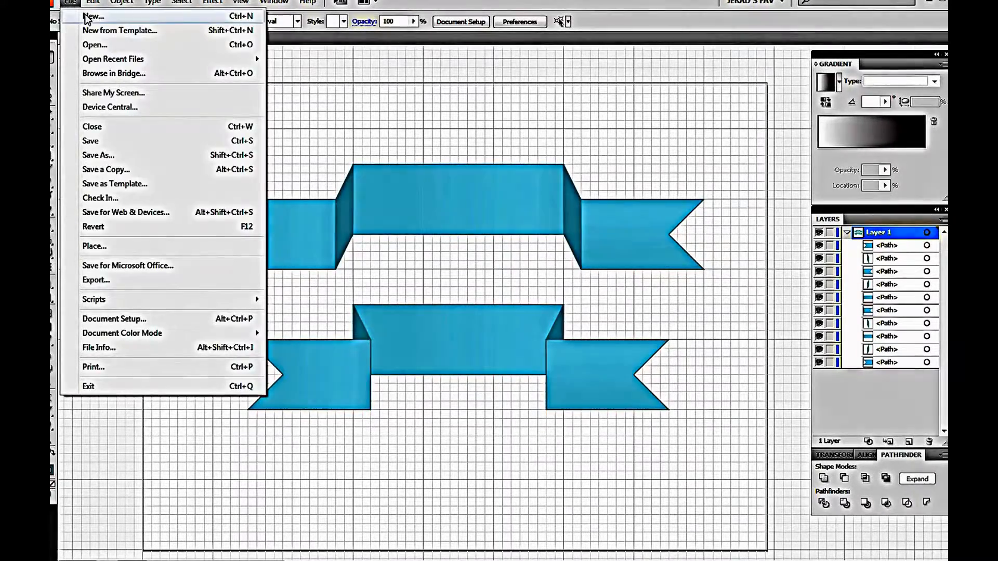
click(91, 16)
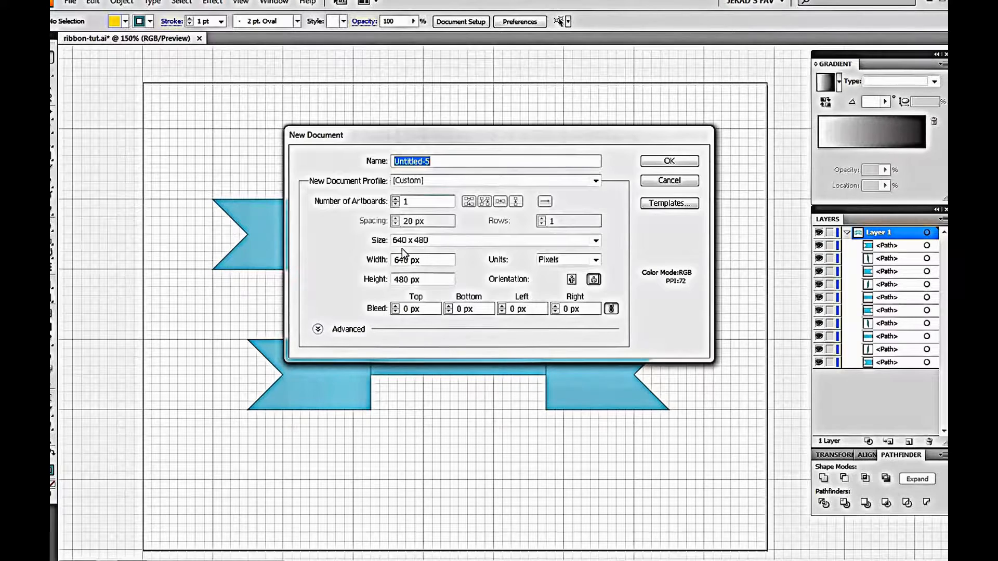
click(668, 162)
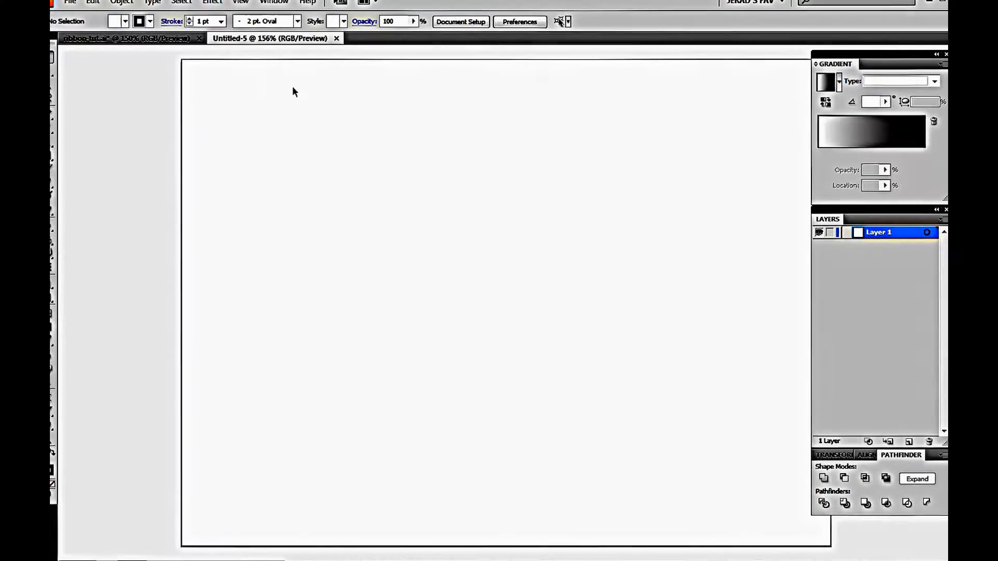
Show the grid and turn on Snap to Grid
click(243, 3)
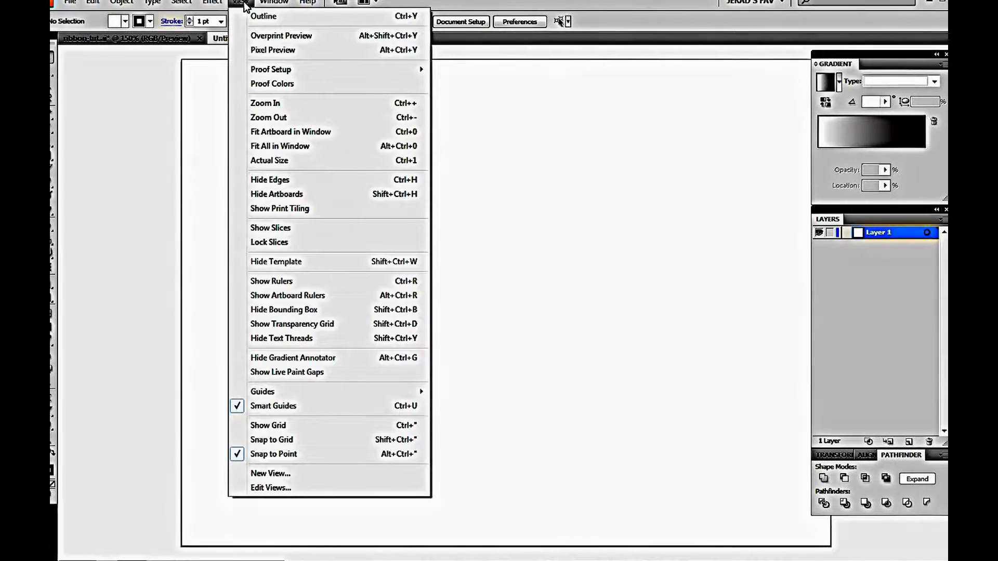
click(357, 425)
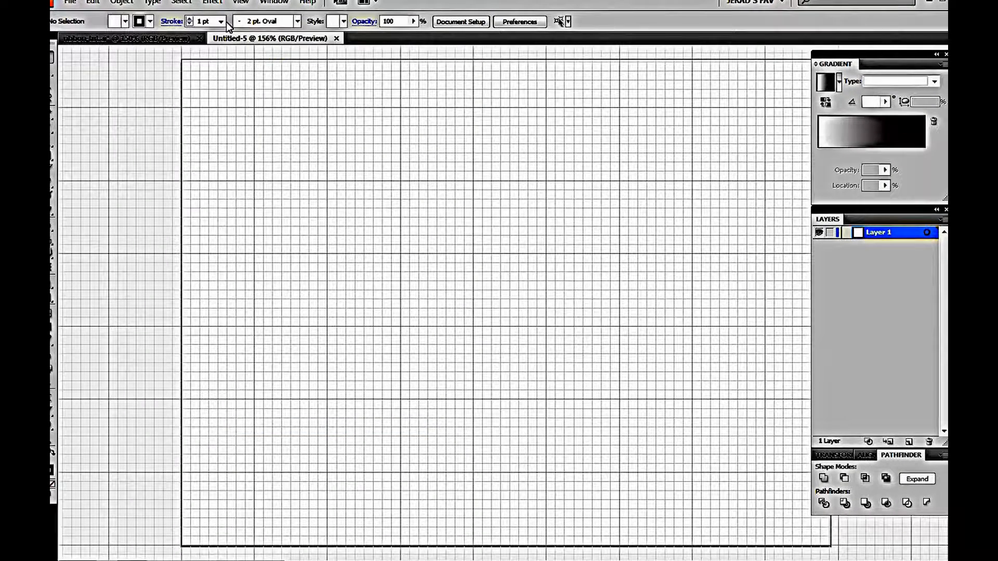
click(239, 3)
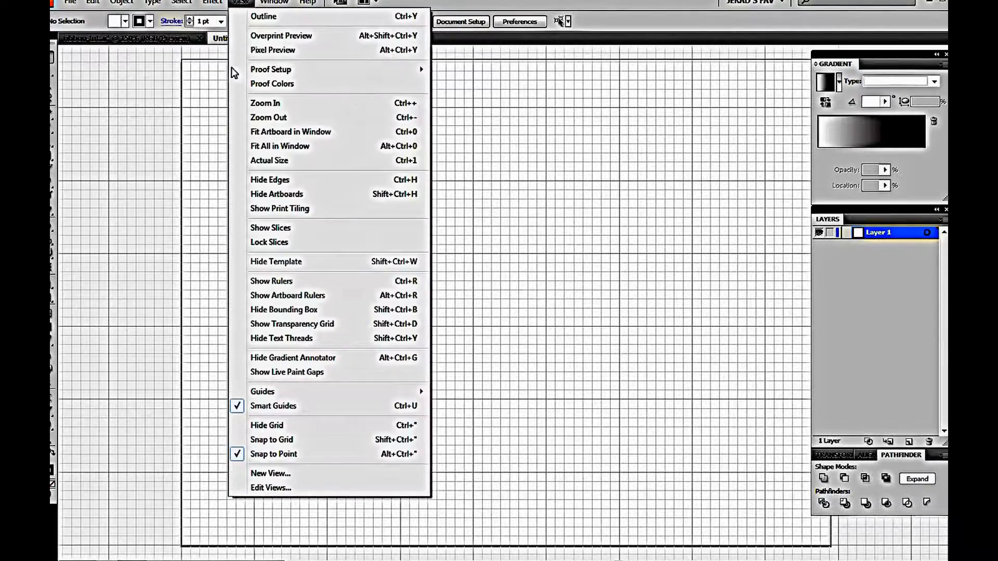
click(353, 439)
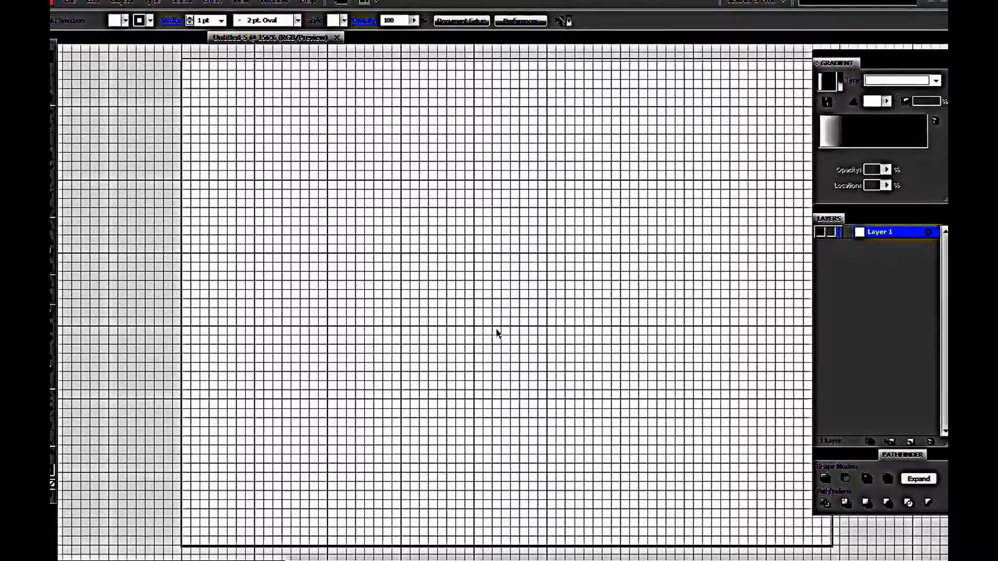
Draw a 144 x 72 px rectangle in the upper-left part of the artboard
key(space)
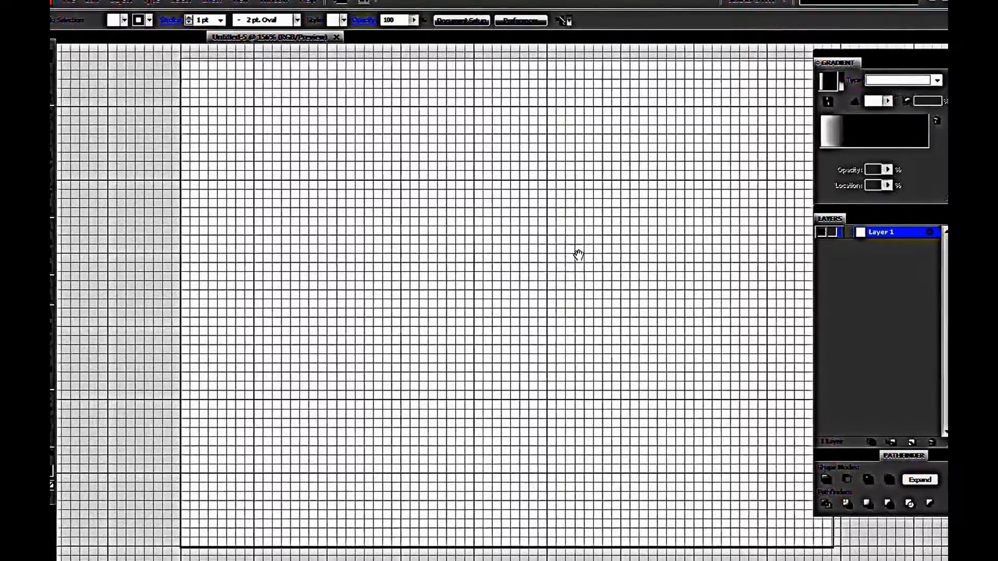
drag(578, 255, 535, 258)
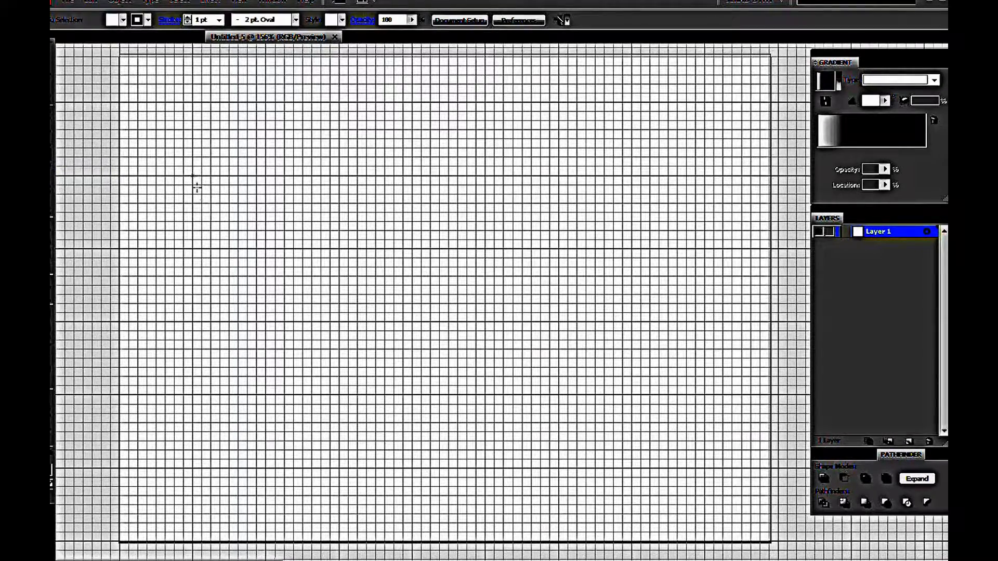
drag(197, 187, 344, 251)
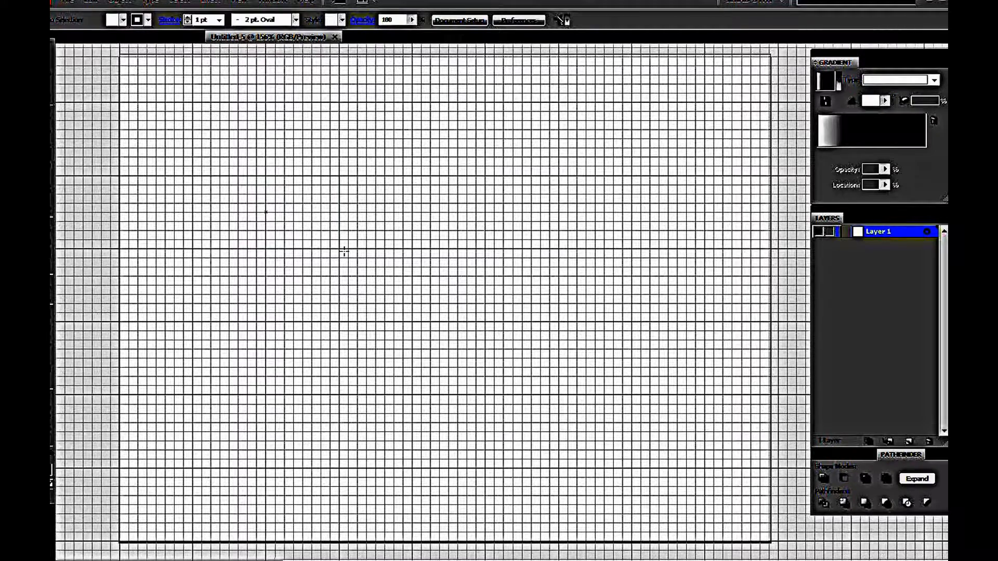
drag(344, 251, 344, 251)
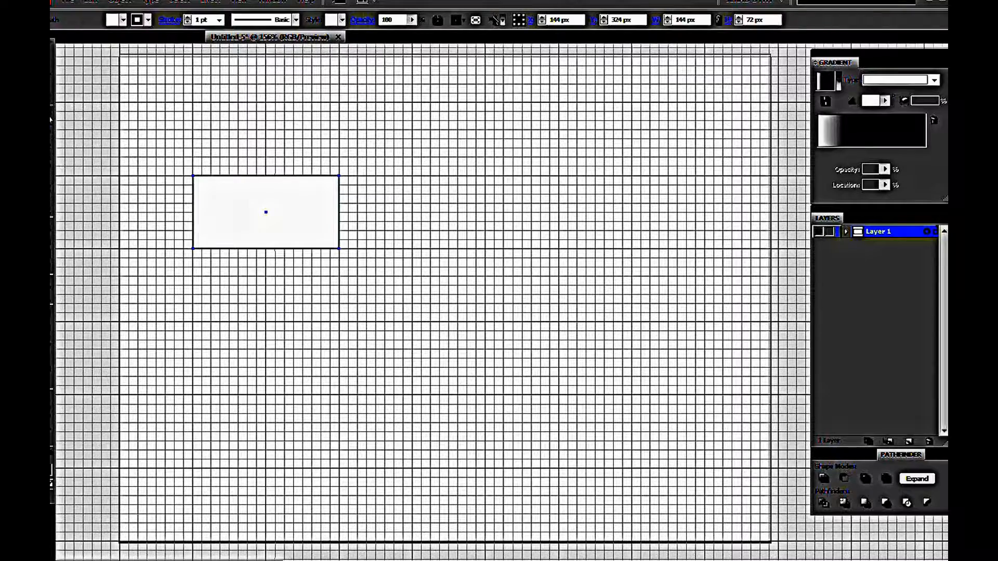
Add an anchor point at the middle of the rectangle's left edge and nudge it 36 px right to form a notch
drag(51, 119, 86, 132)
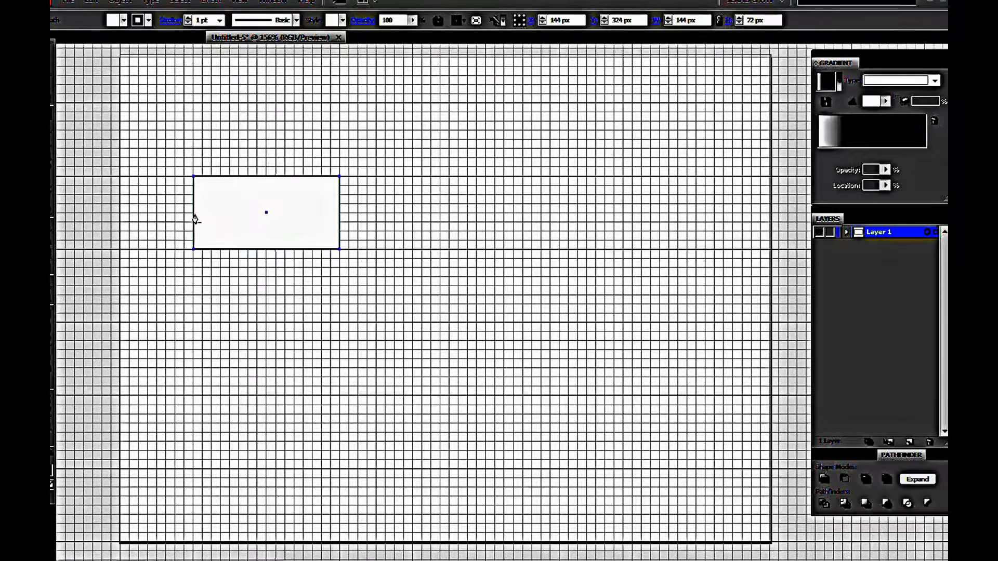
scroll(195, 219, up, 2)
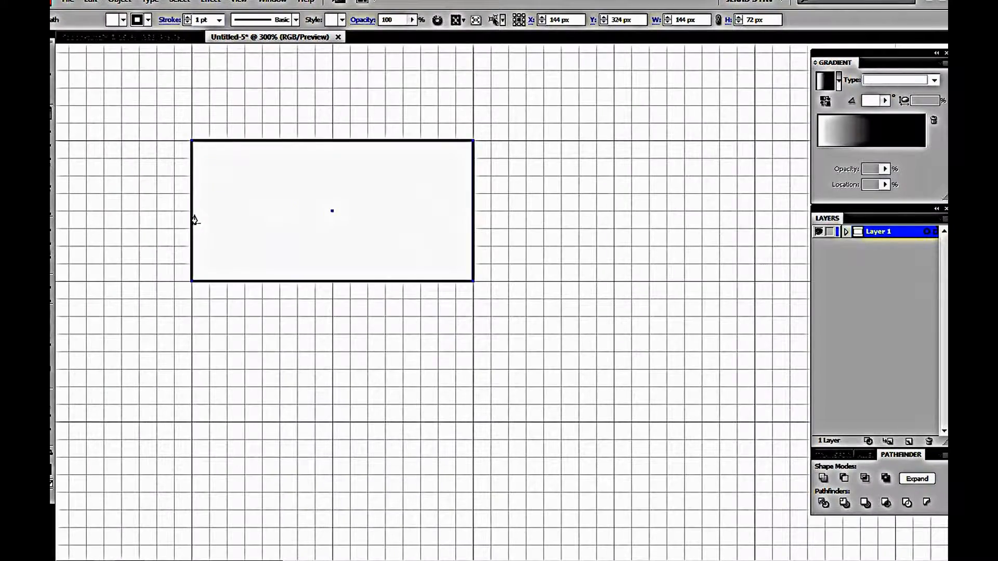
scroll(195, 219, up, 1)
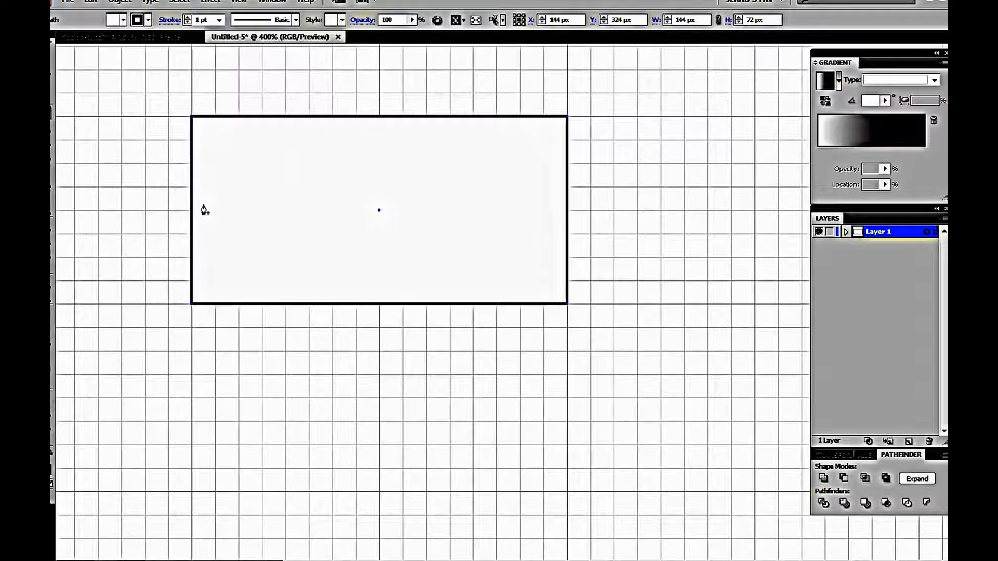
click(192, 213)
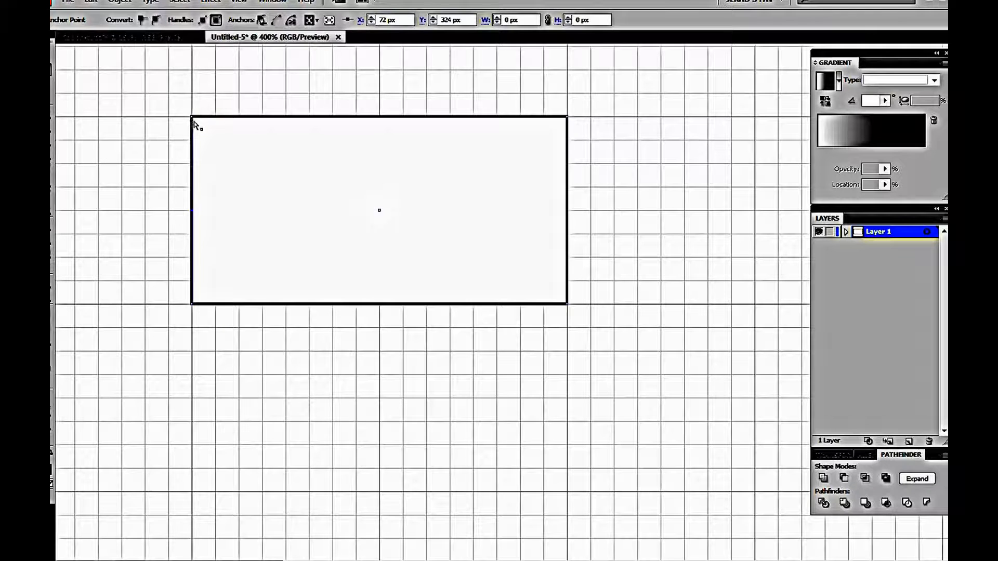
click(192, 305)
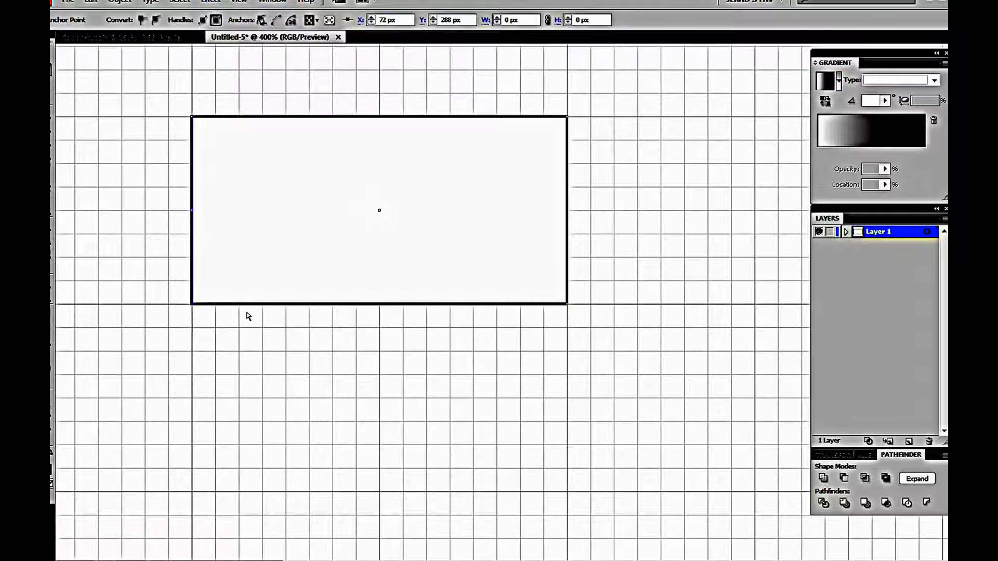
click(192, 212)
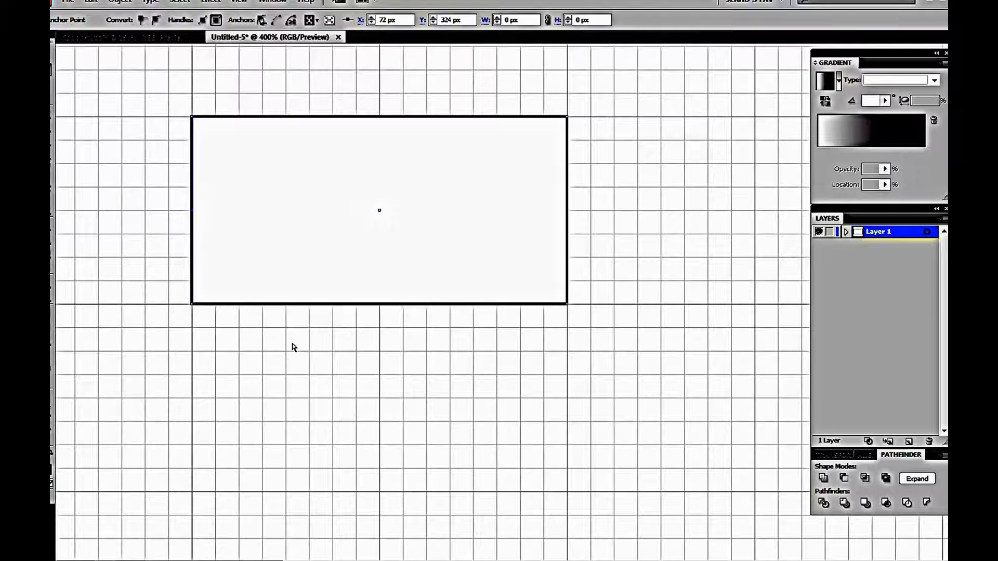
key(shift+Right)
key(shift+Right)
key(shift+Right)
key(shift+Right)
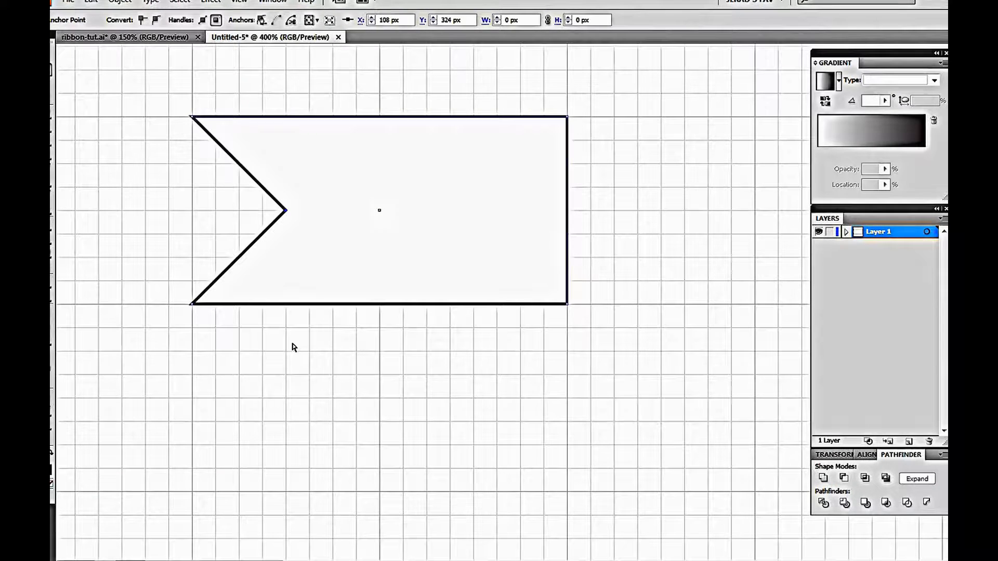
Set the notched shape's stroke color to hex 62A3AD
key(v)
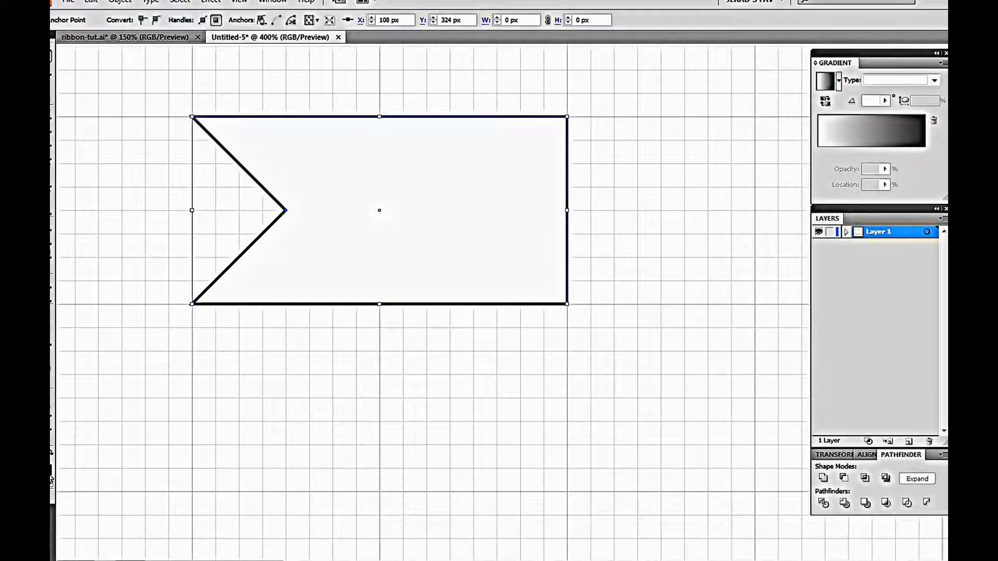
double_click(51, 480)
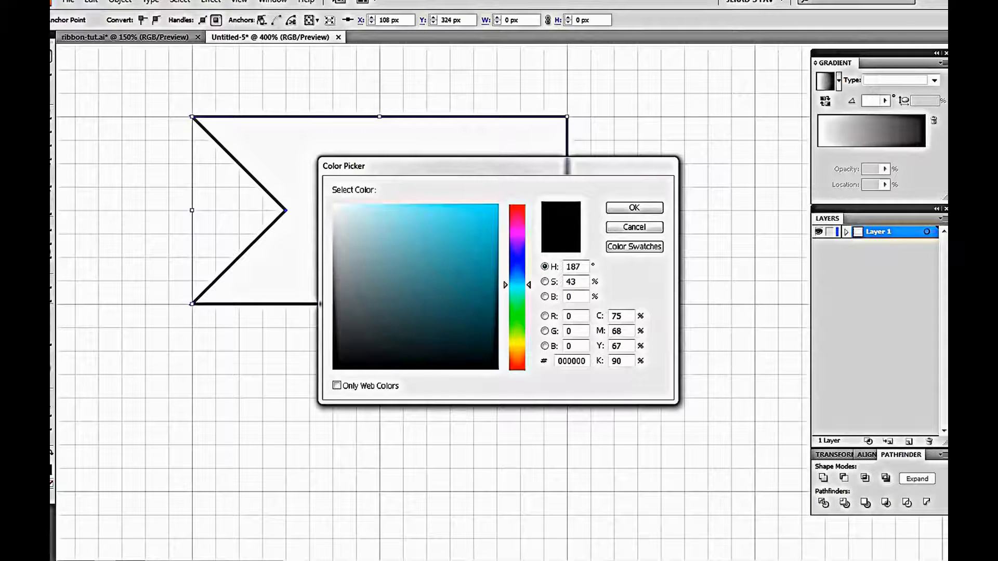
double_click(571, 361)
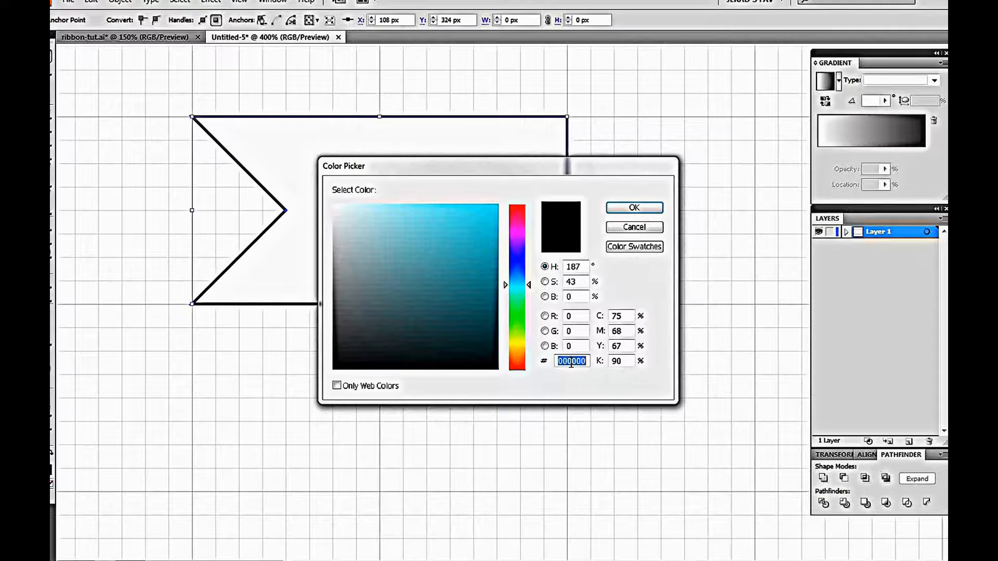
text(62A3AD)
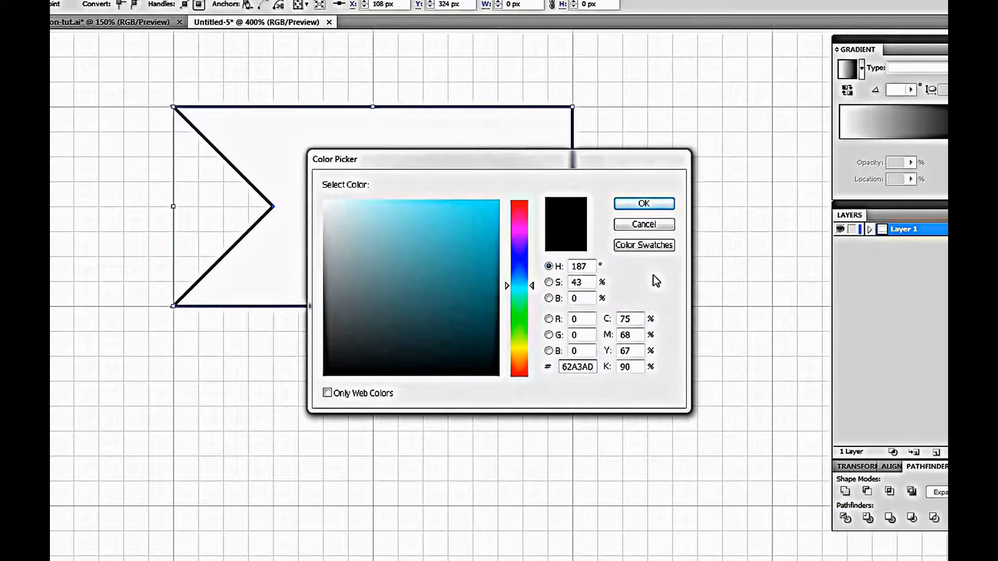
click(644, 205)
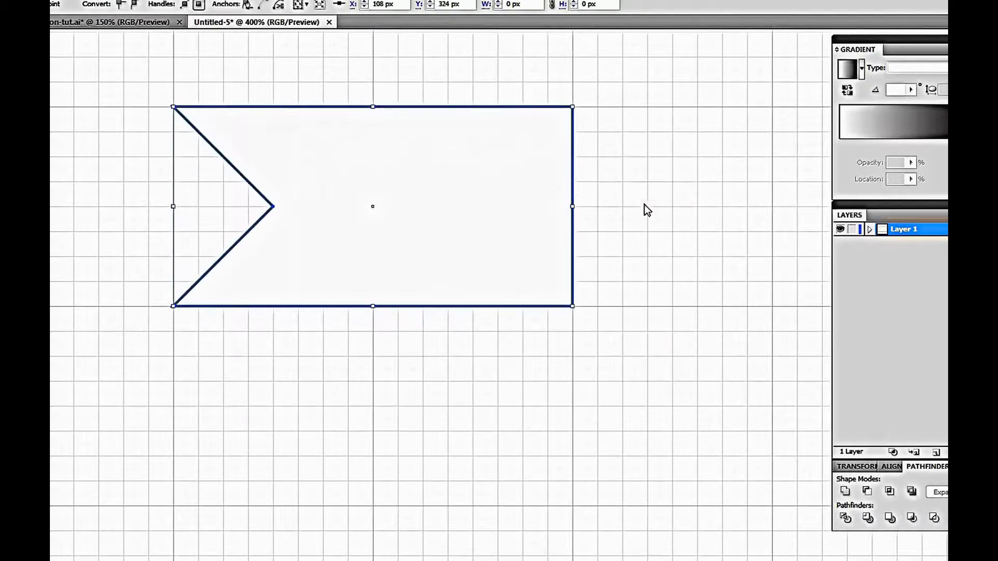
click(688, 297)
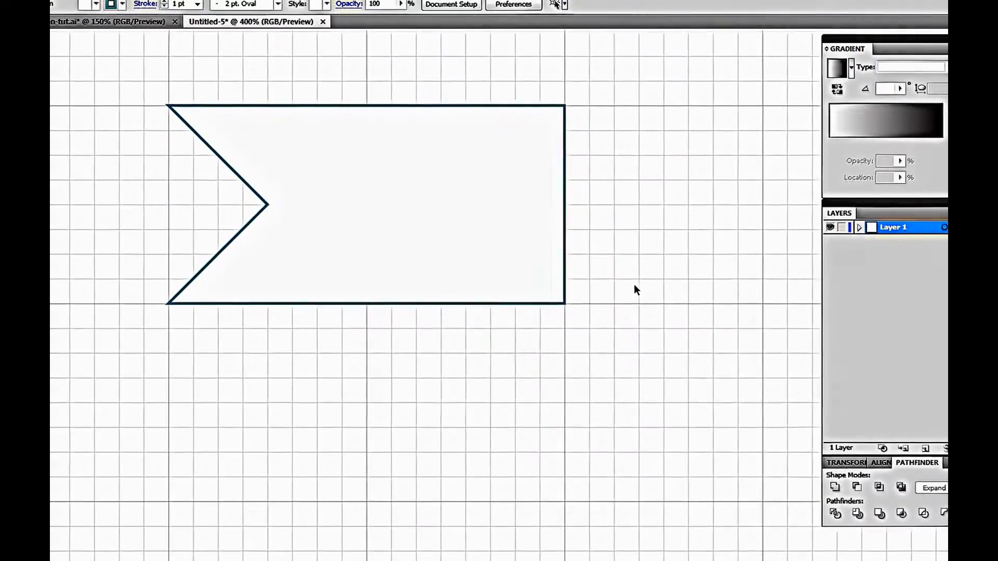
Fill the notched shape with the white-to-black linear gradient swatch
scroll(624, 283, down, 2)
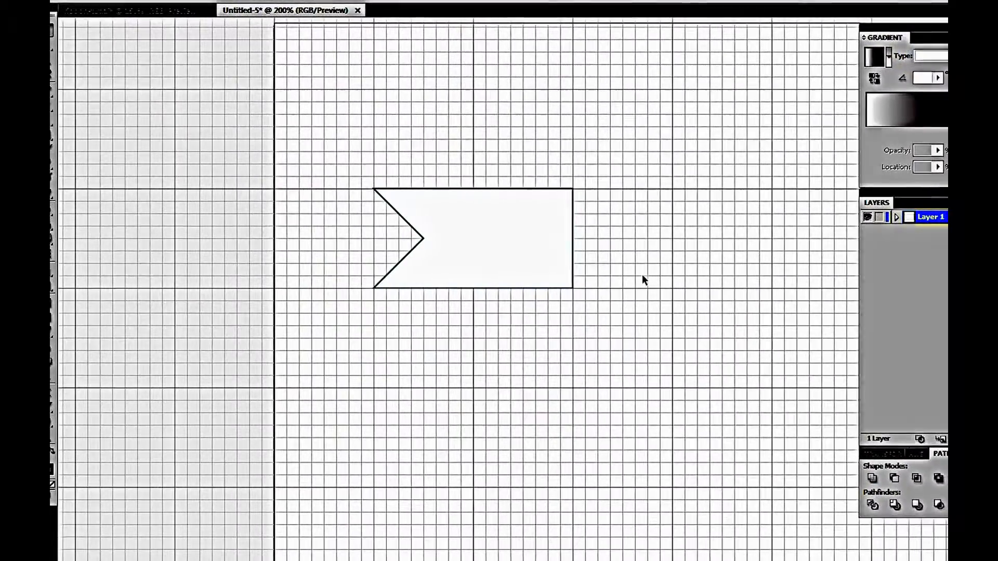
click(490, 255)
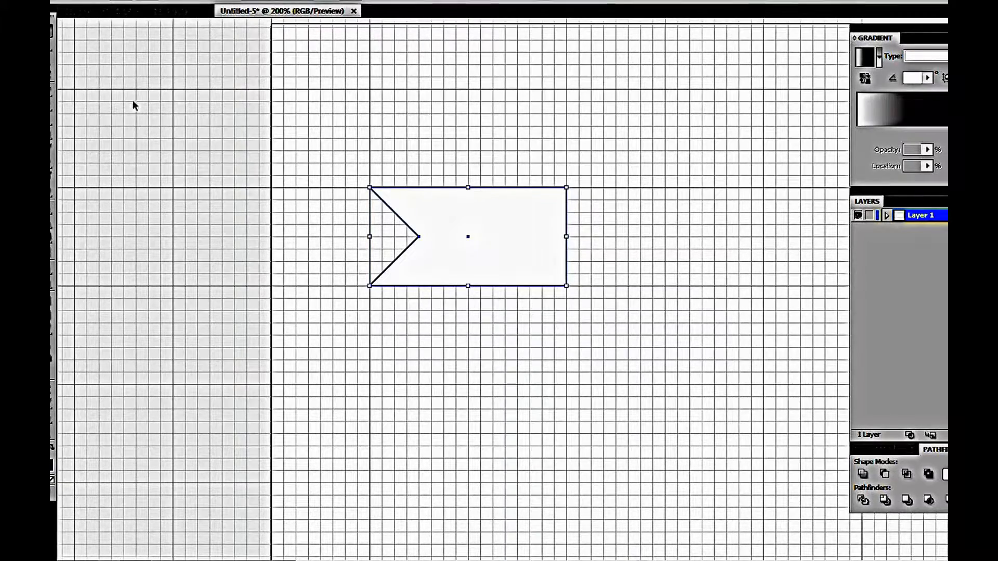
click(129, 2)
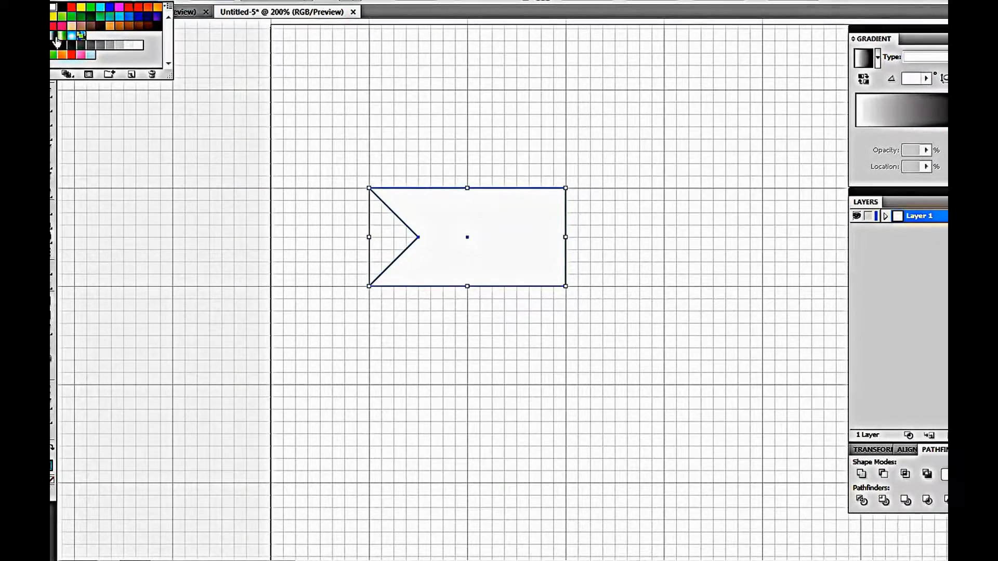
click(54, 37)
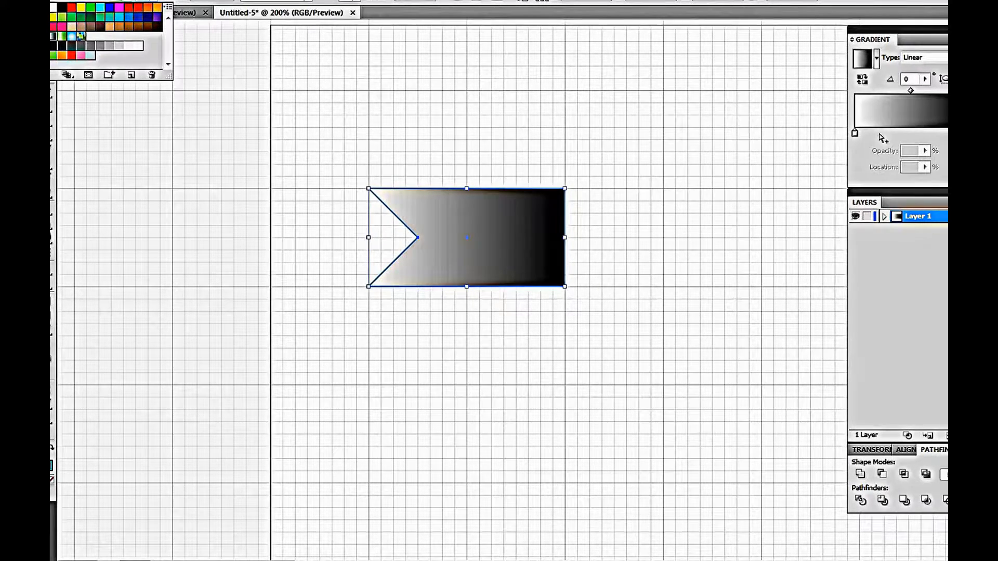
Color the gradient's left stop blue and slide the black end stop toward the middle
click(878, 87)
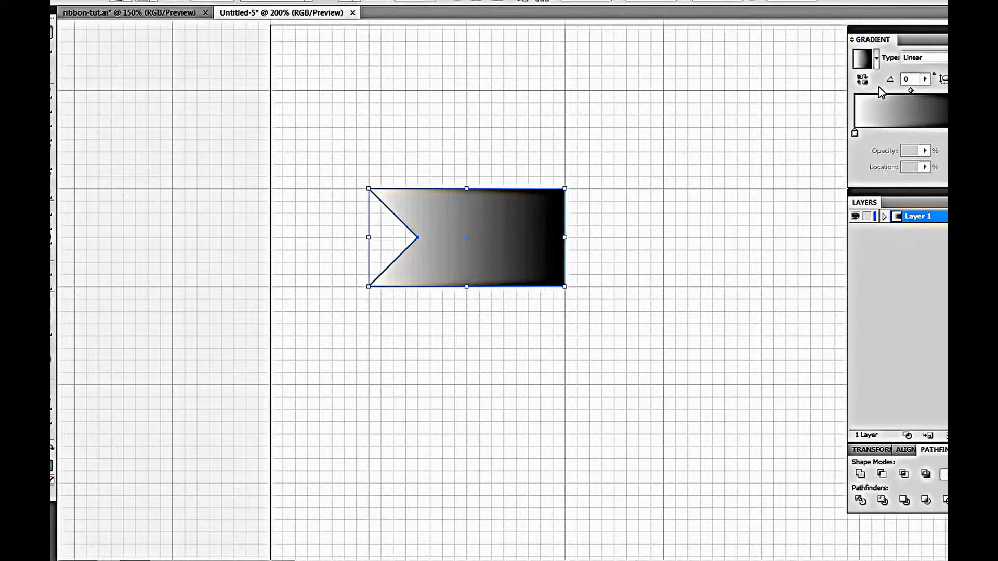
click(324, 0)
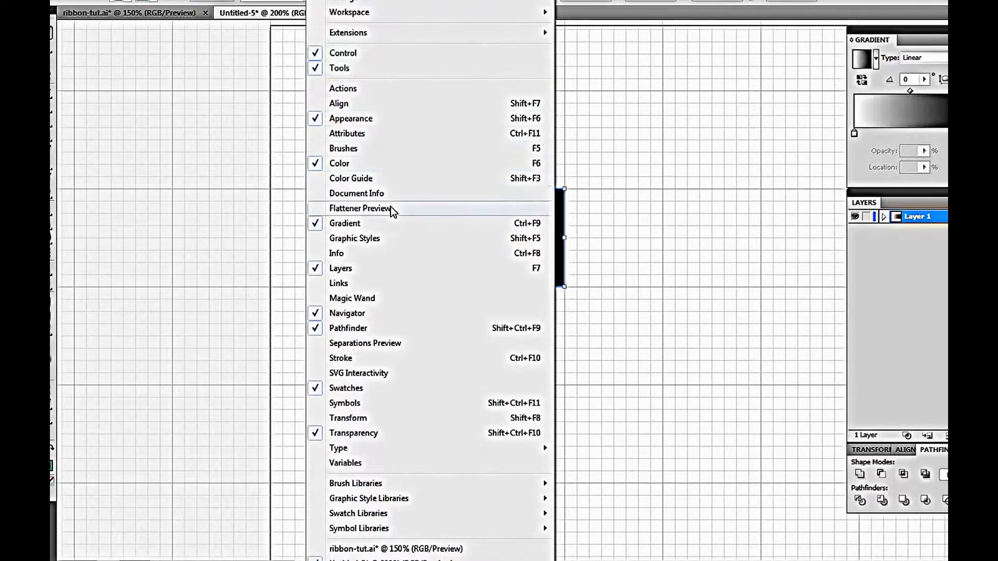
click(869, 149)
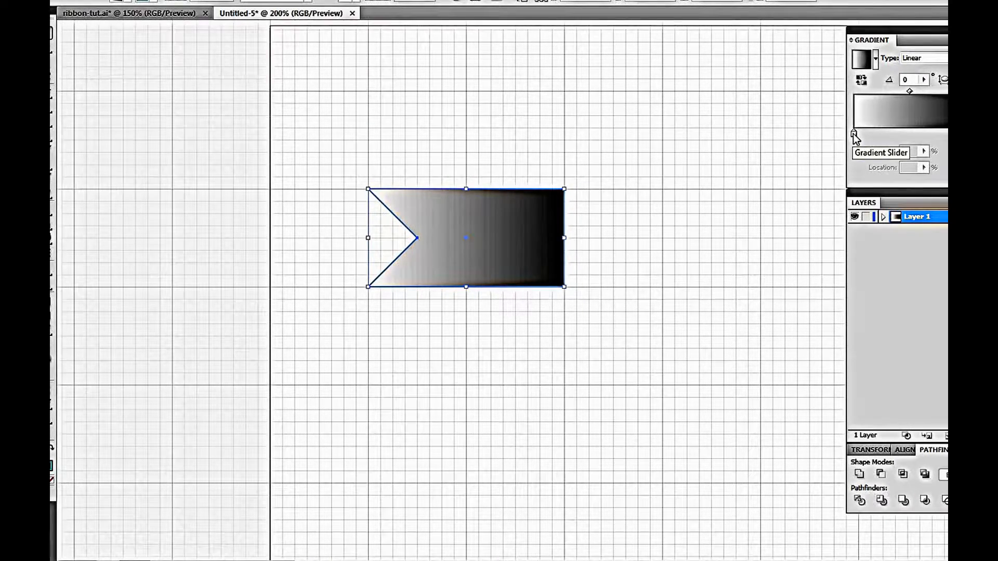
double_click(853, 133)
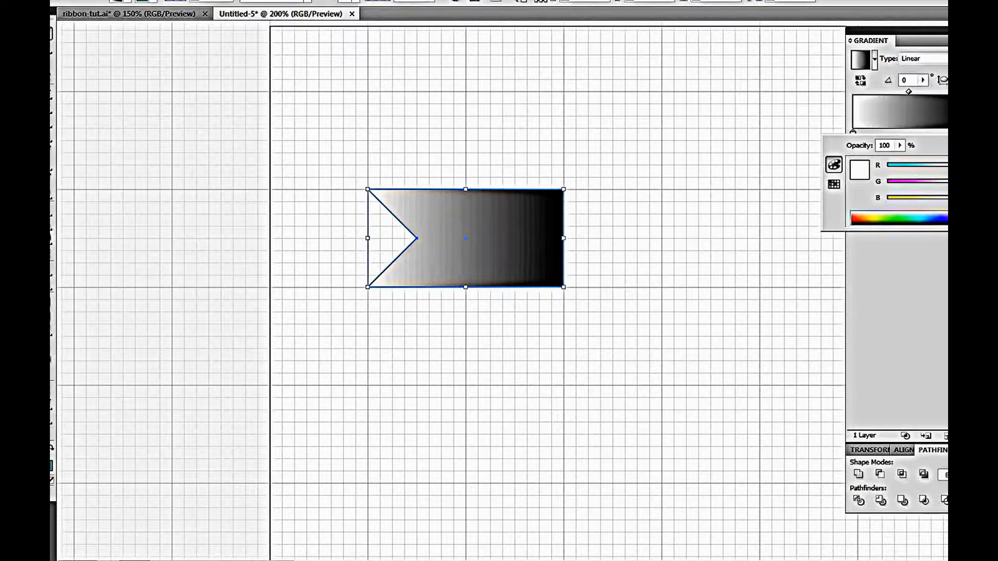
key(Return)
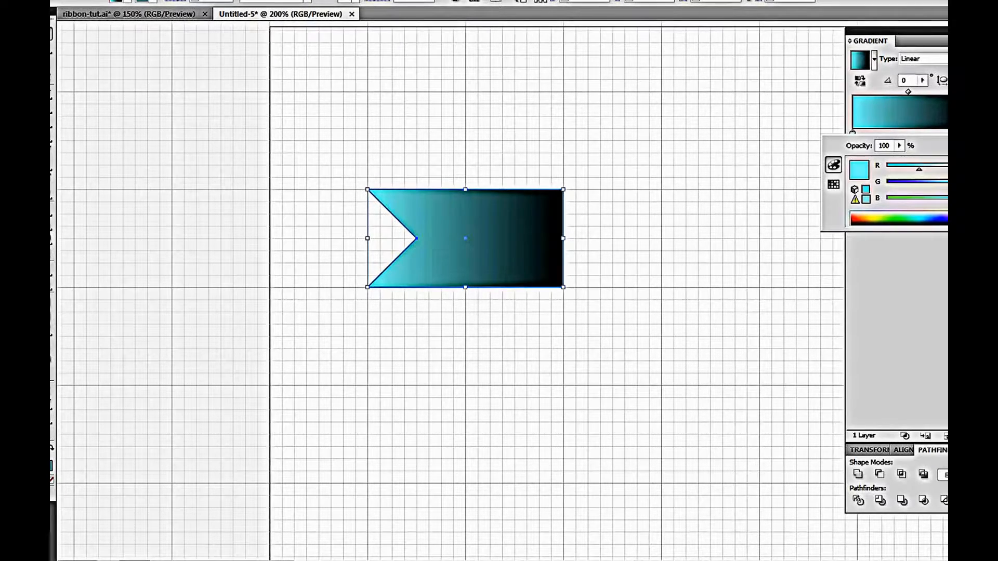
click(940, 183)
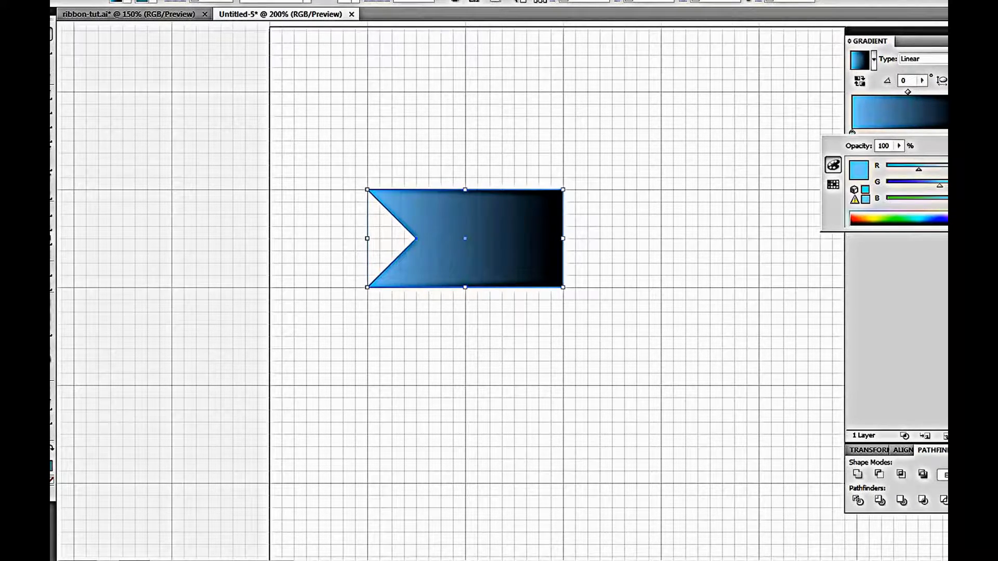
key(Return)
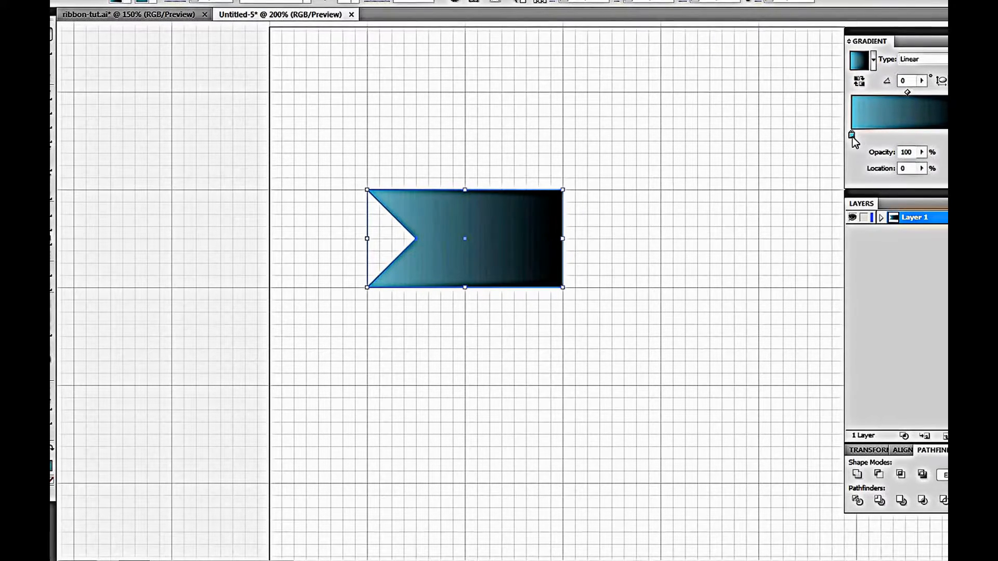
drag(963, 139, 935, 139)
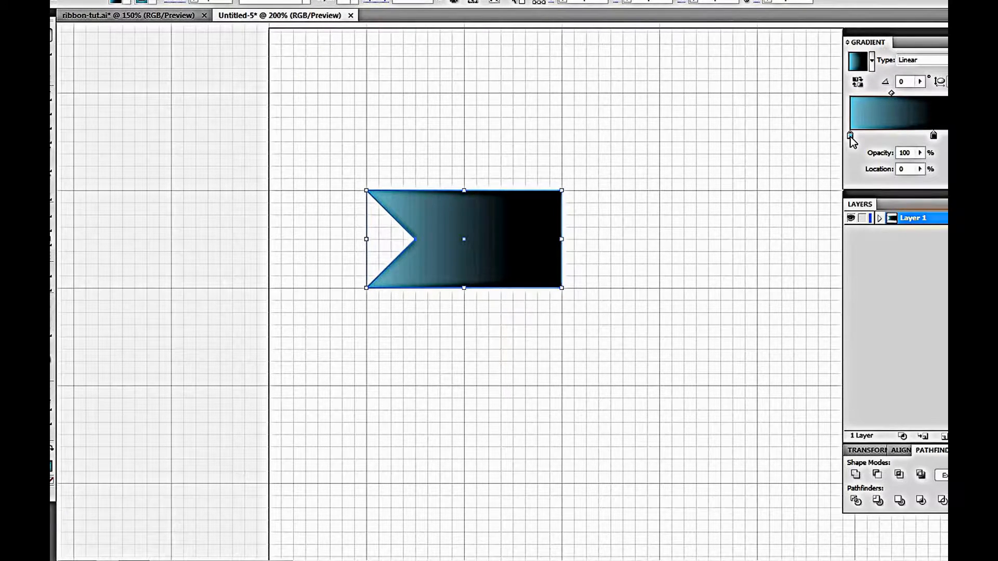
Add a blue stop at the gradient's right end and recolor the dark stop blue, giving an all-blue gradient
drag(851, 136, 866, 136)
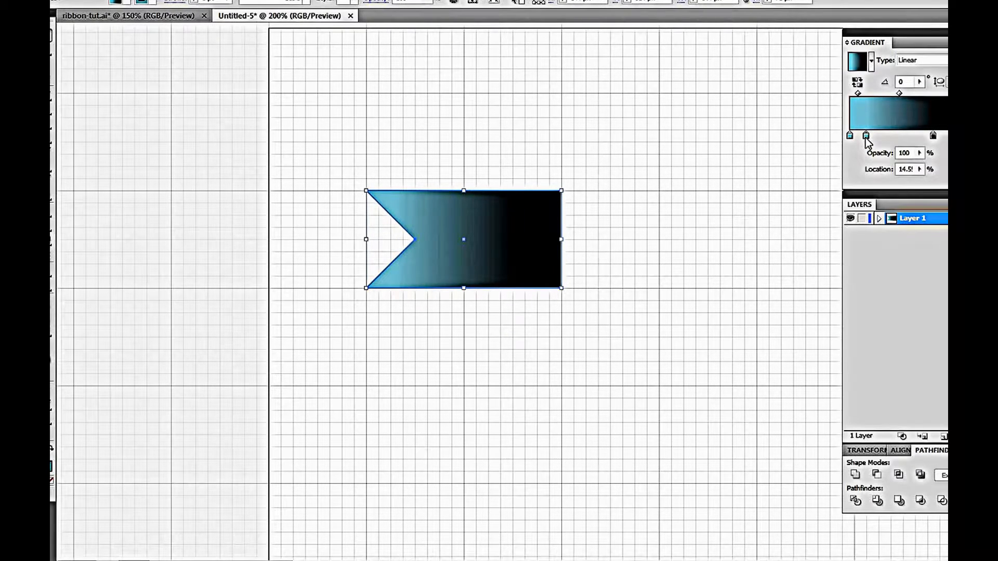
drag(866, 138, 966, 137)
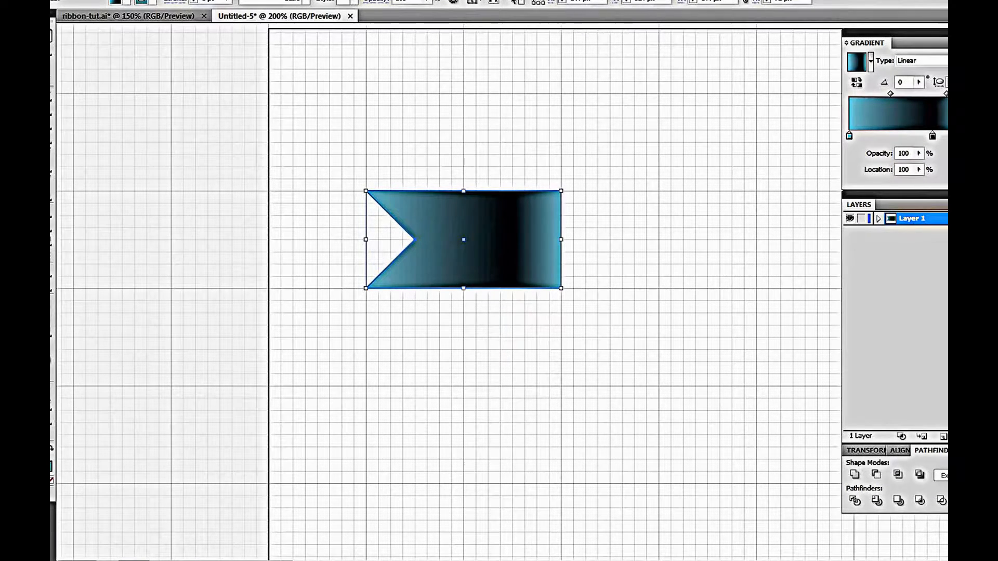
double_click(932, 137)
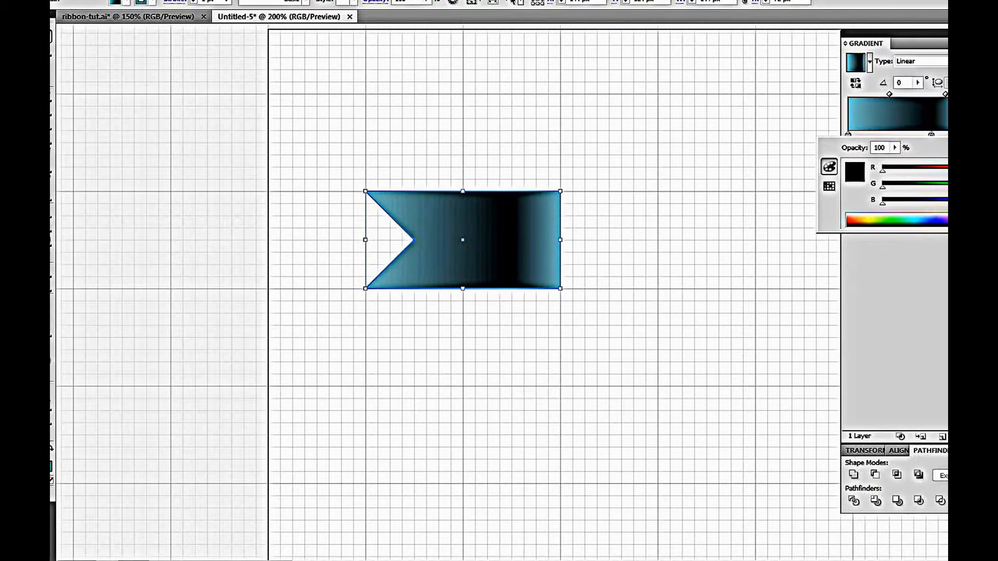
drag(883, 170, 938, 186)
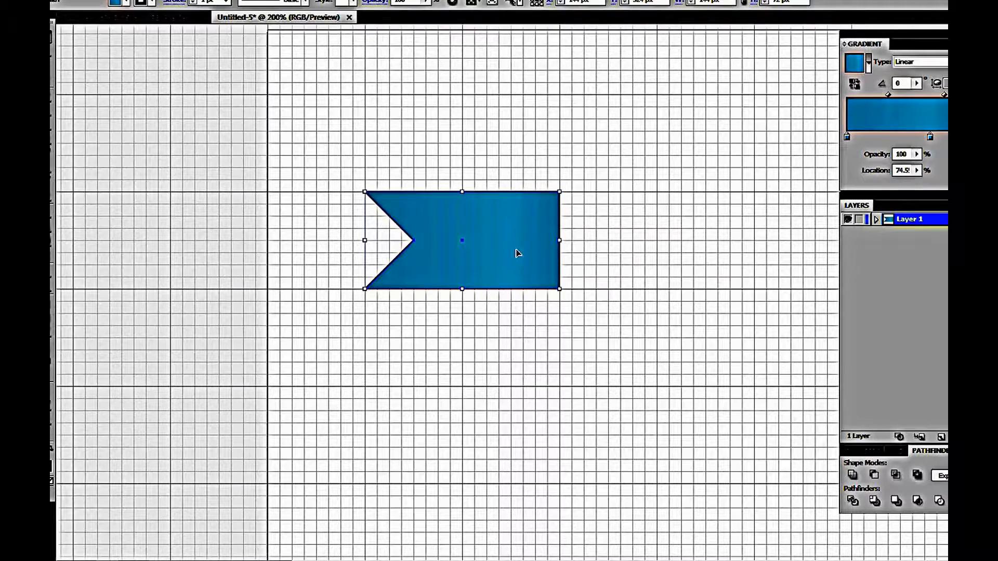
click(626, 230)
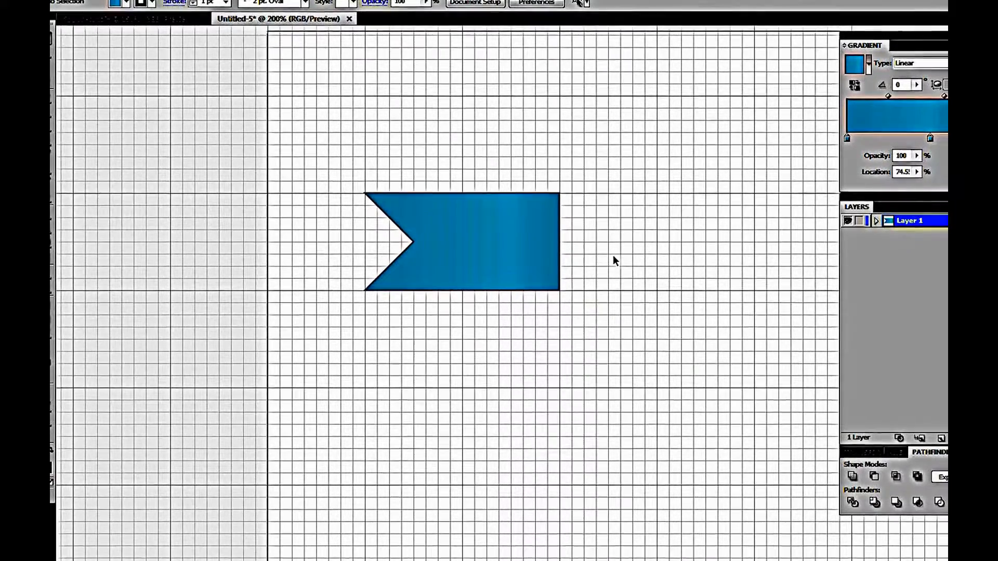
Duplicate the notched shape to the right side of the artboard
scroll(614, 257, down, 2)
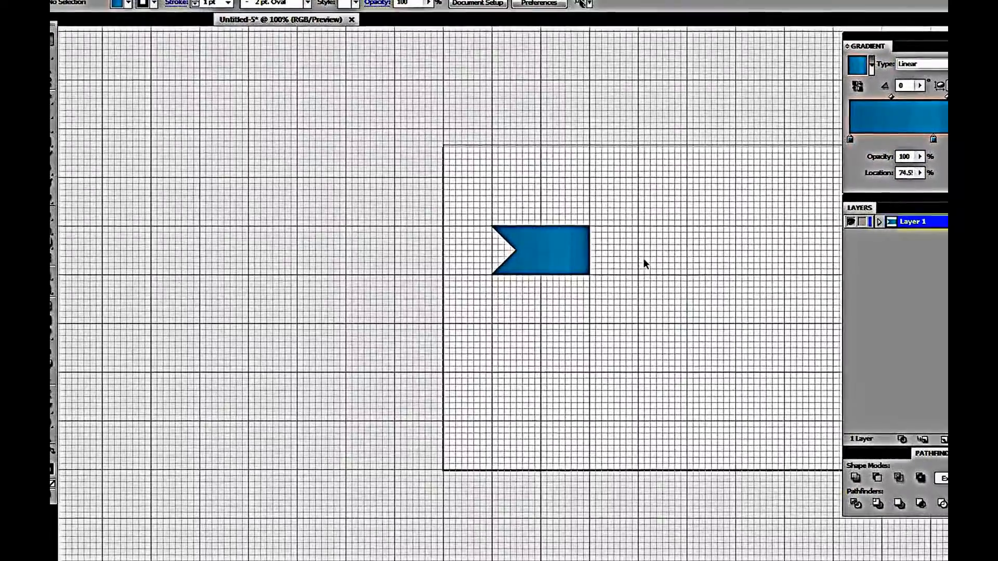
drag(644, 259, 497, 265)
click(356, 270)
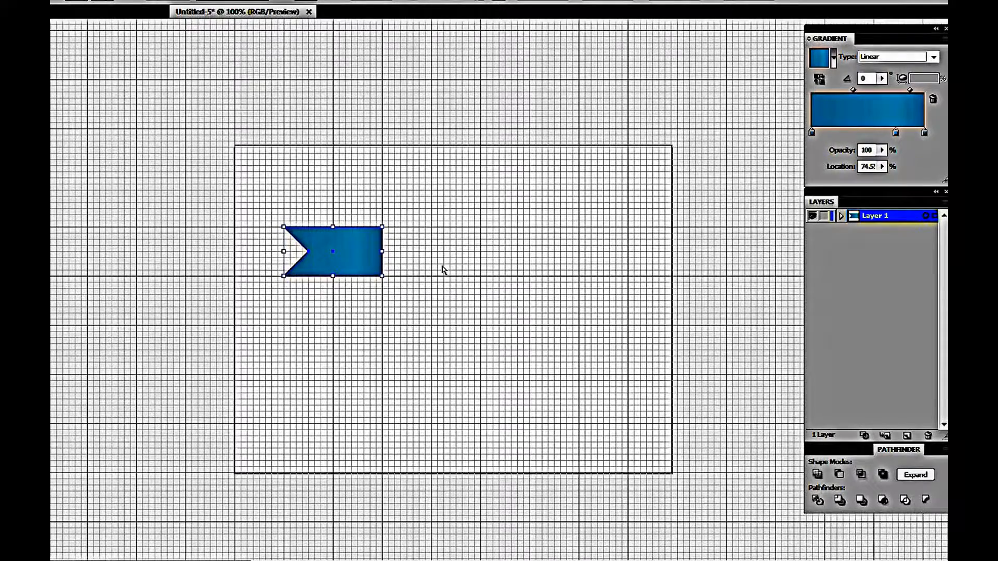
key(a)
key(v)
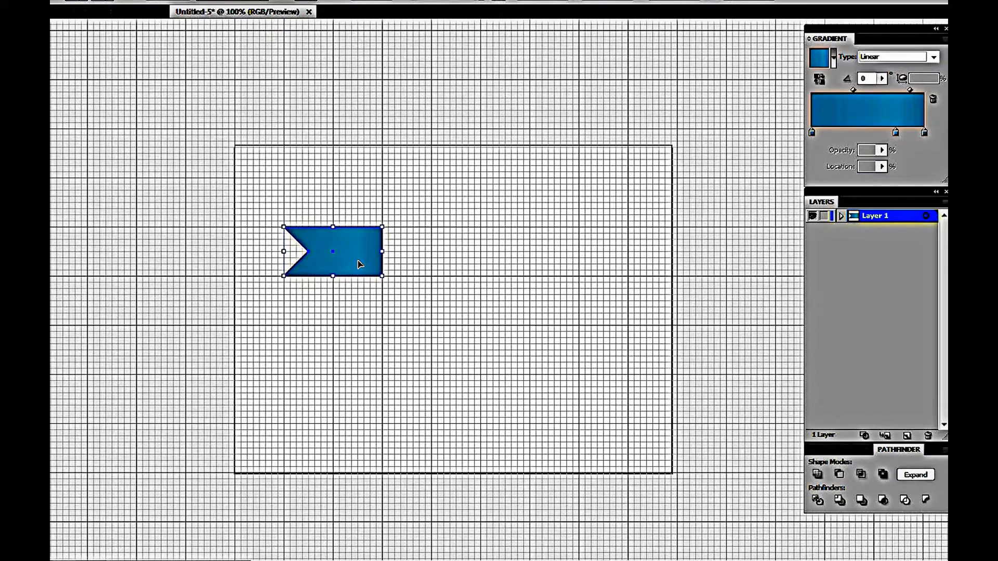
drag(360, 264, 605, 271)
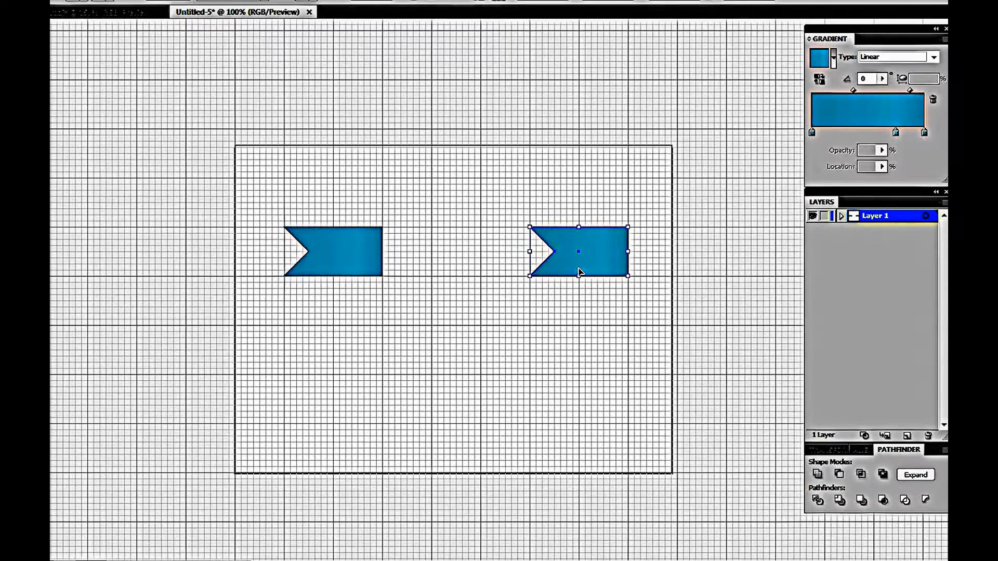
Reflect the copied shape across a vertical axis at 90° so its notch faces right
right_click(579, 271)
mouse_move(662, 429)
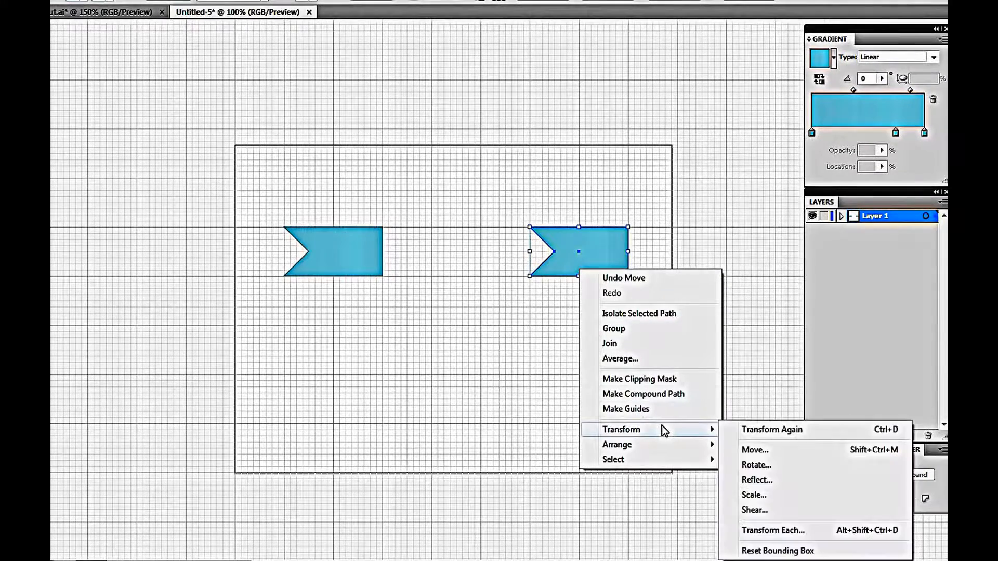
click(774, 481)
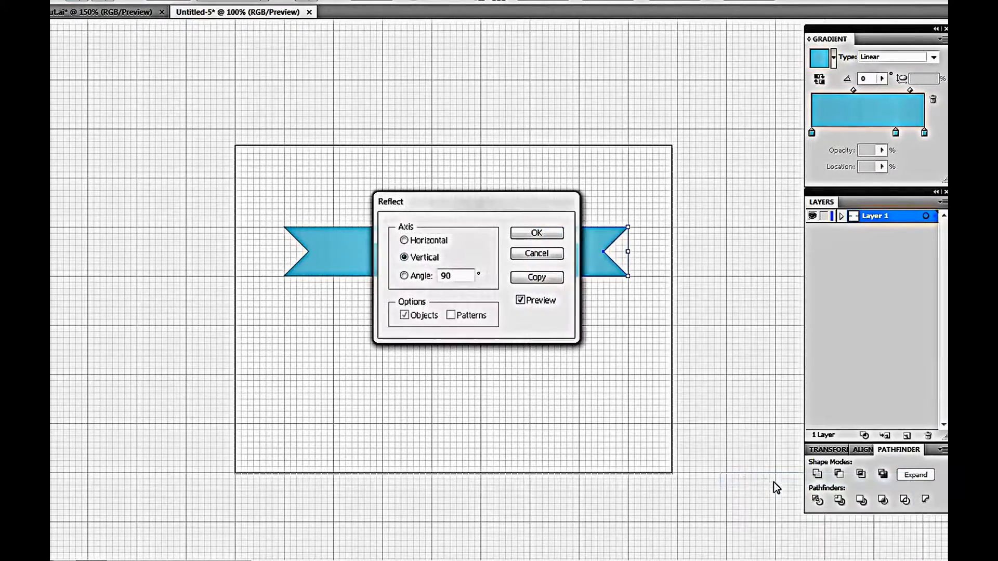
drag(481, 208, 521, 343)
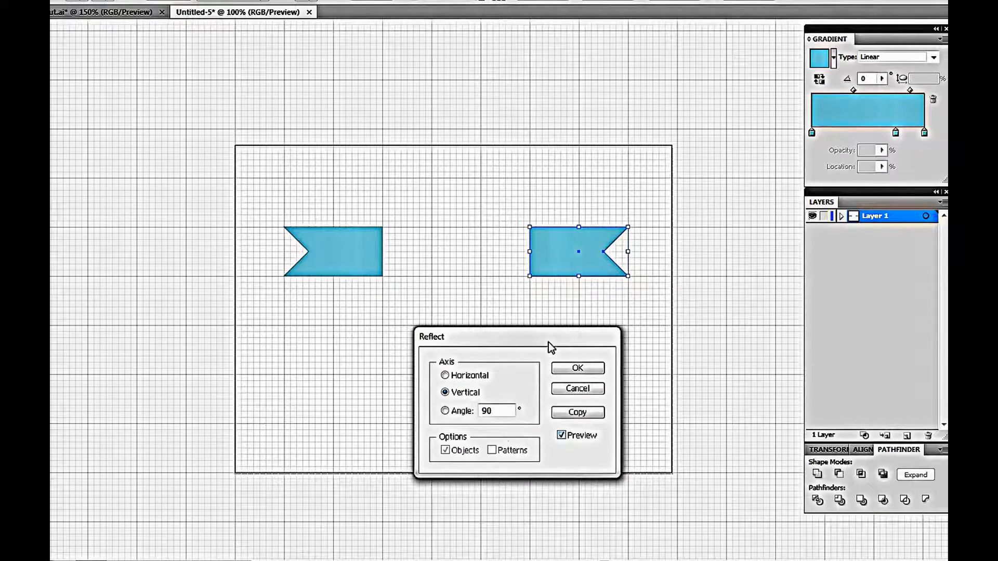
click(580, 368)
click(414, 321)
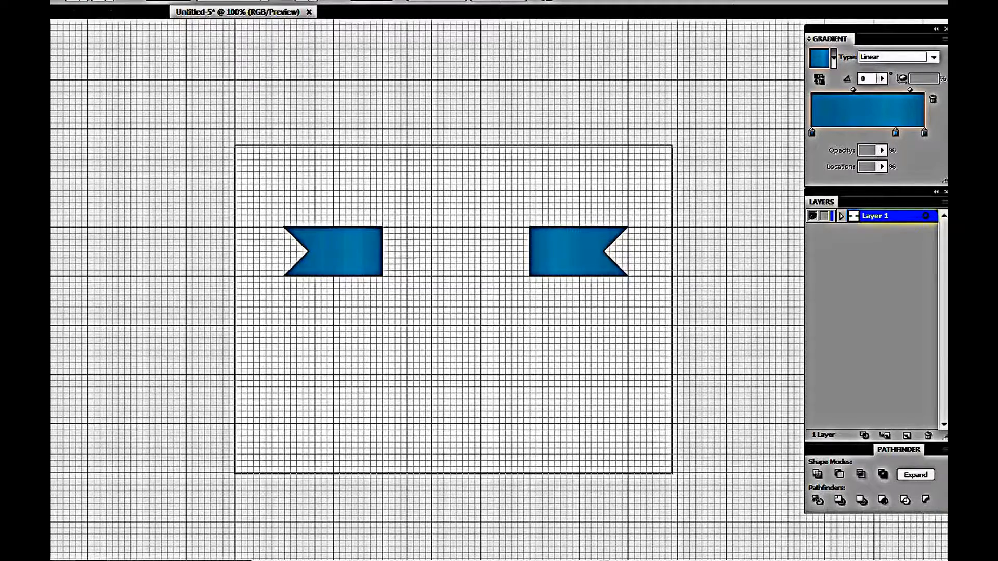
Draw a rectangle bridging the two end pieces and nudge it up four large steps
mouse_move(383, 227)
mouse_down()
mouse_move(400, 263)
mouse_move(530, 277)
mouse_up()
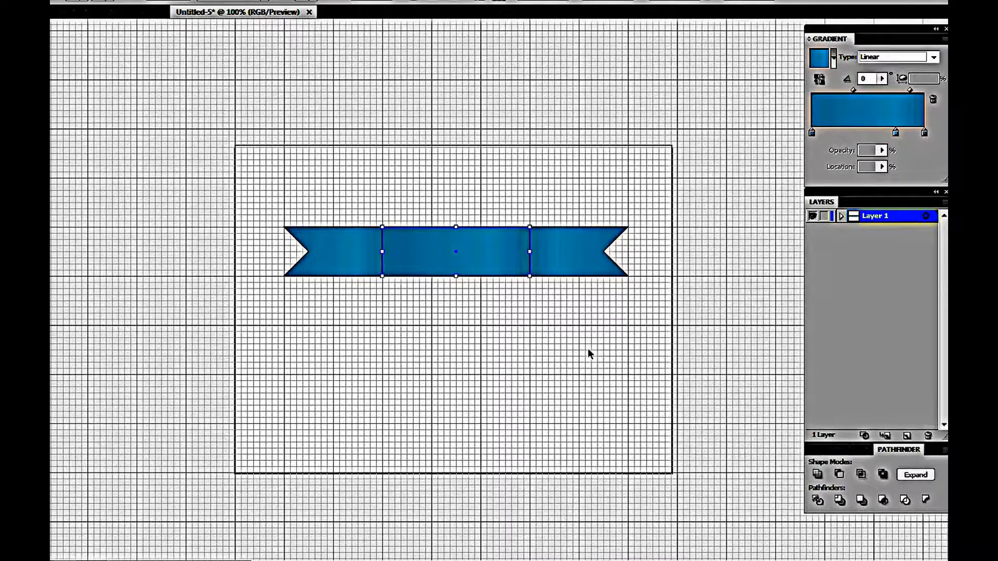
key(shift+Up)
key(shift+Up)
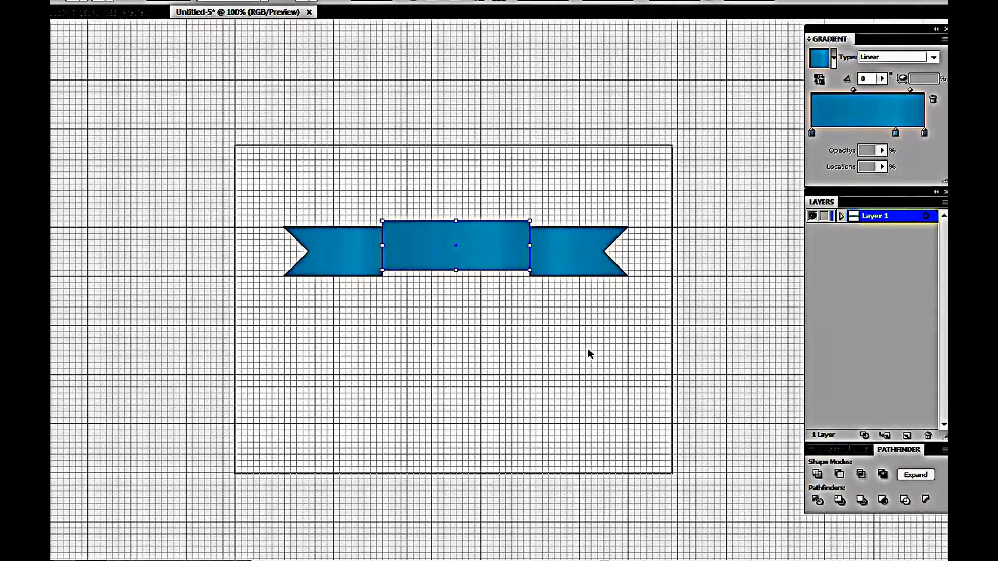
key(shift+Up)
key(shift+Up)
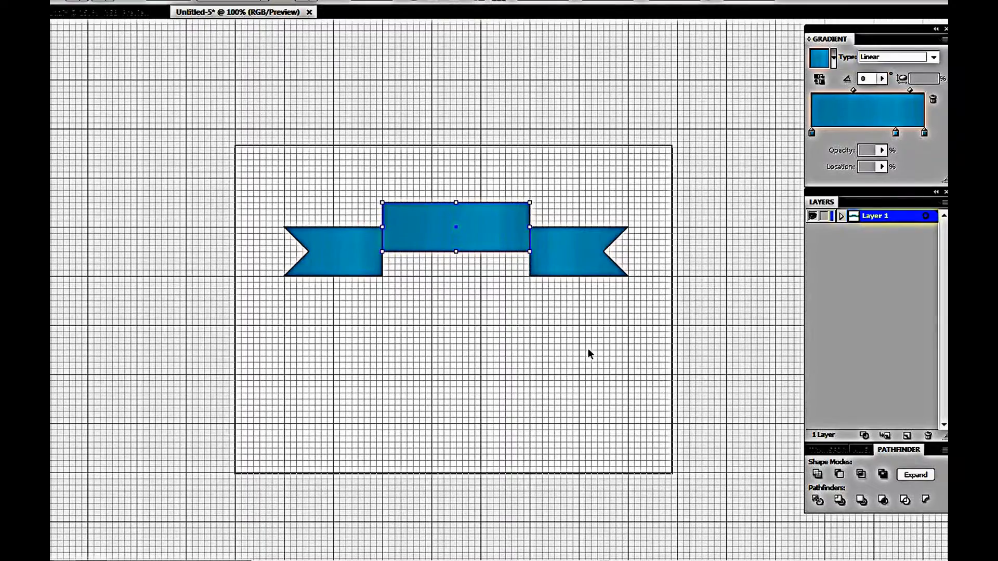
Nudge the left end piece two large steps left and the right end piece two large steps right
click(349, 271)
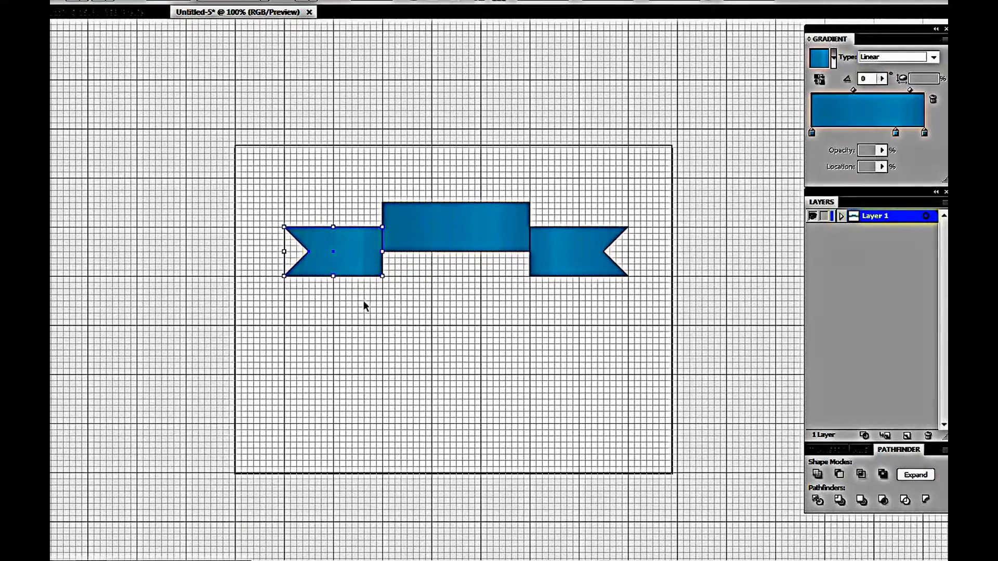
key(shift+Left)
key(shift+Left)
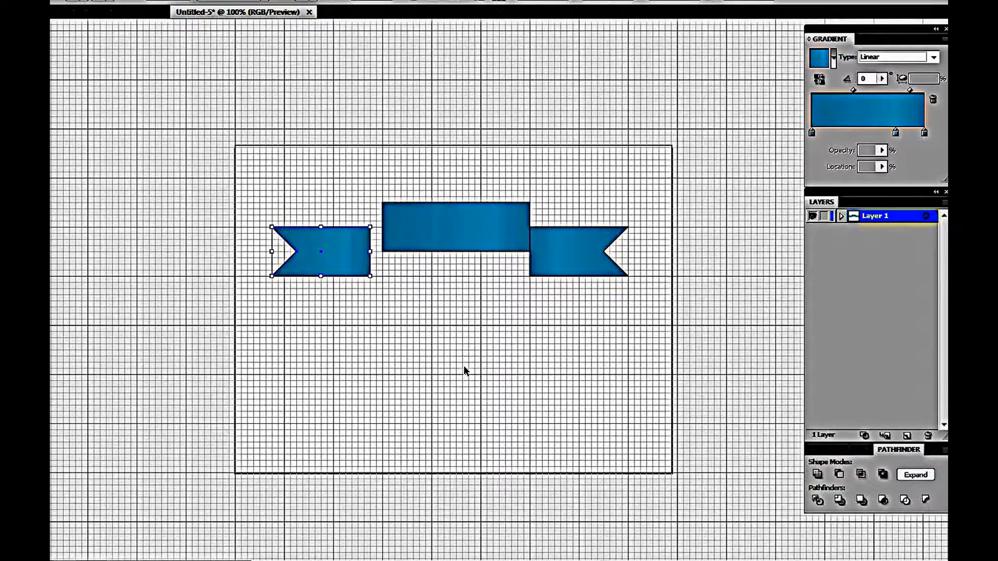
click(571, 268)
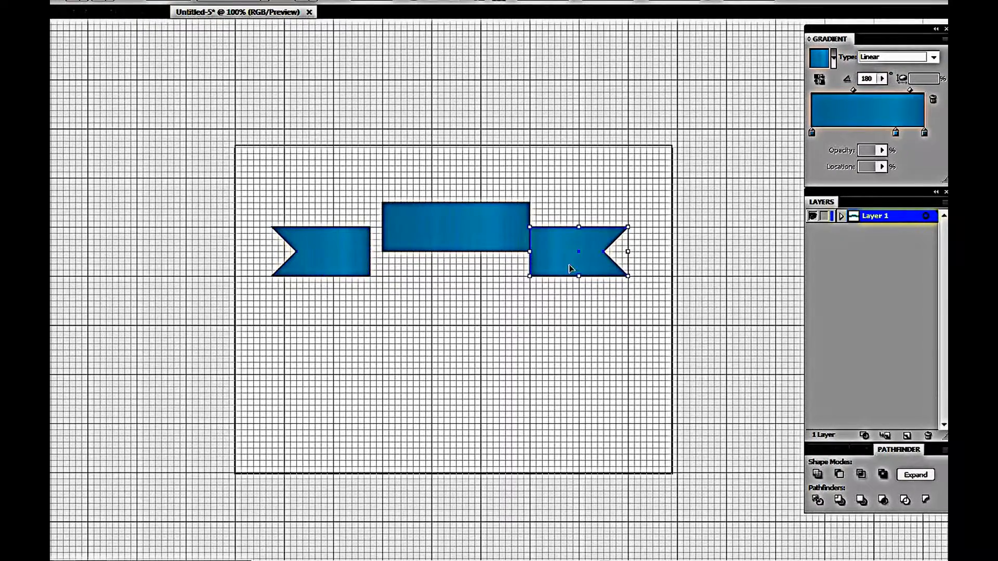
key(shift+Right)
key(shift+Right)
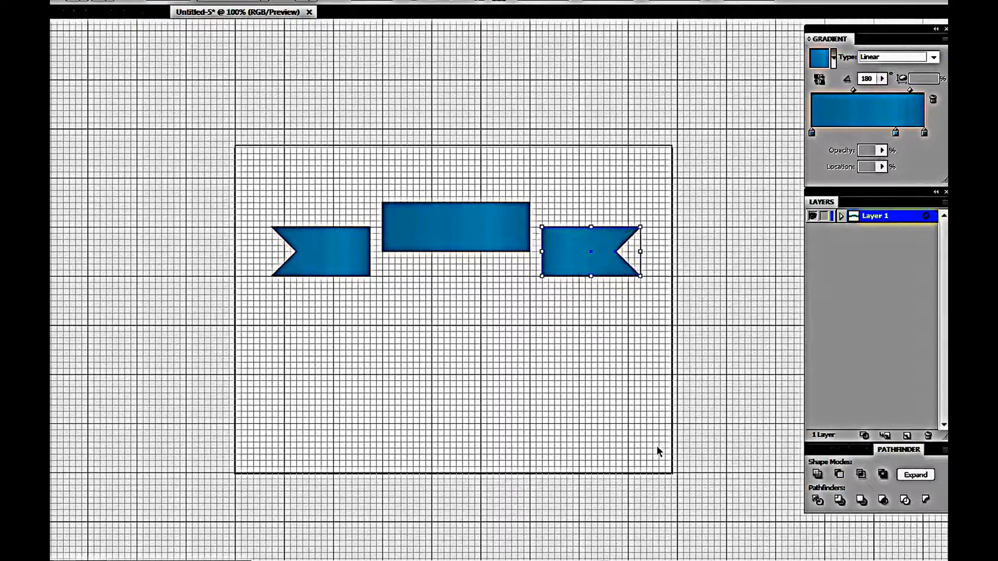
Draw a narrow rectangle in the gap between the left end and the center piece, colored hex 62A3AD
click(535, 371)
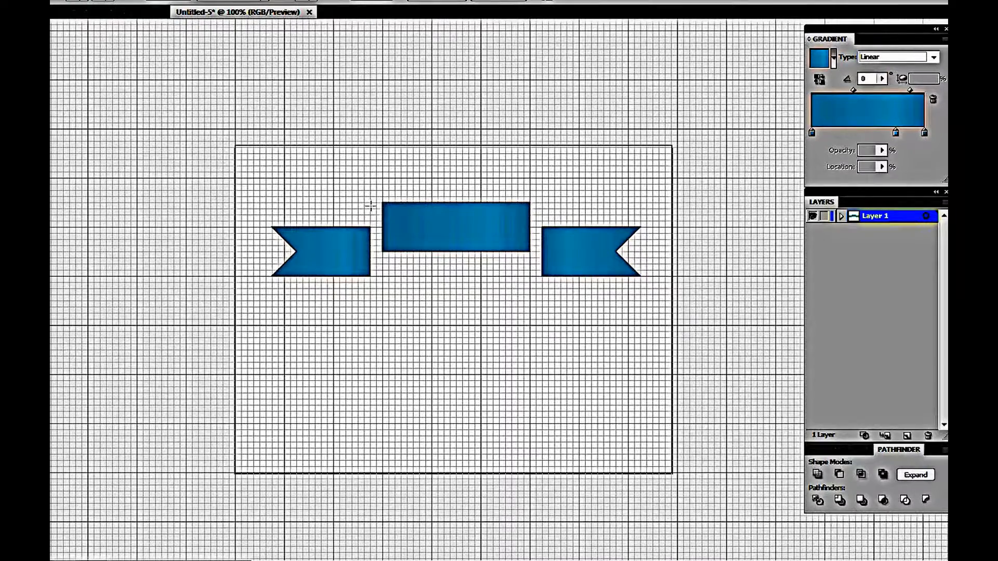
drag(371, 203, 383, 251)
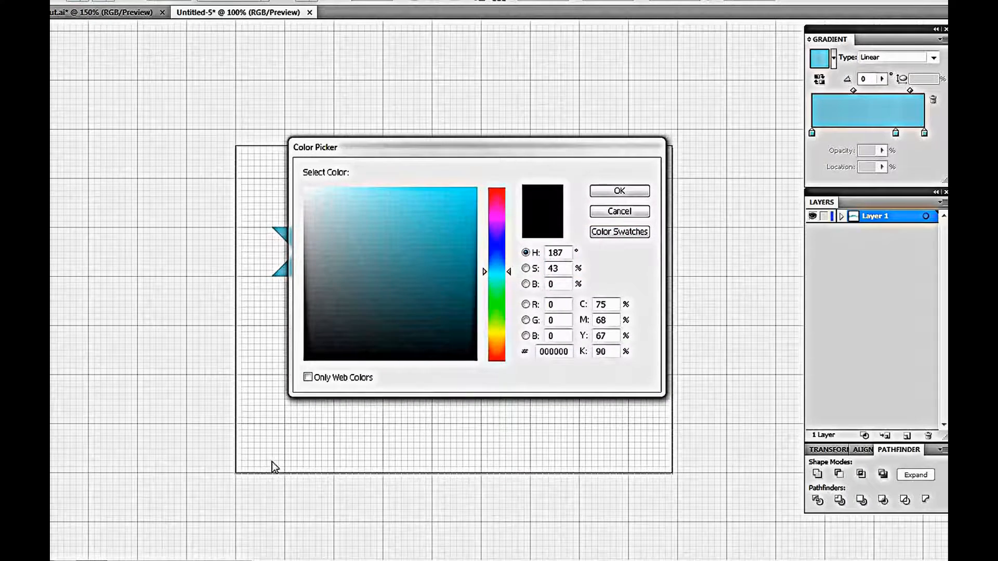
double_click(553, 352)
text(00)
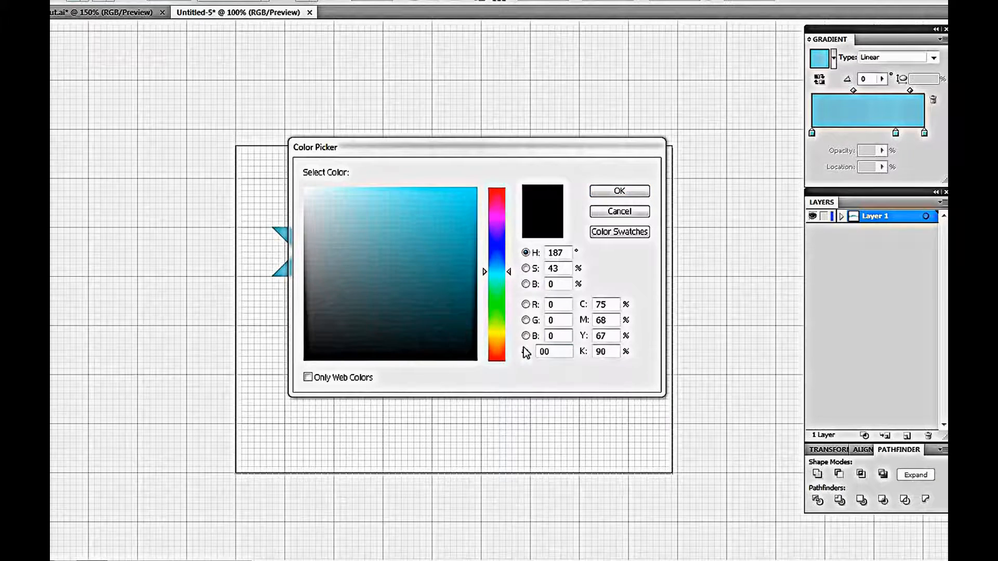
double_click(546, 352)
text(62A3AD)
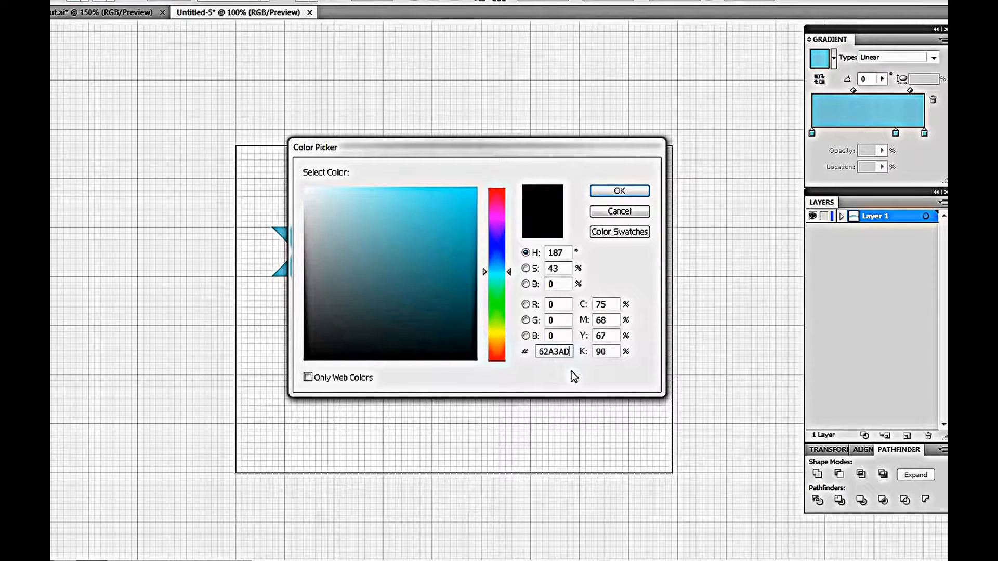
click(620, 192)
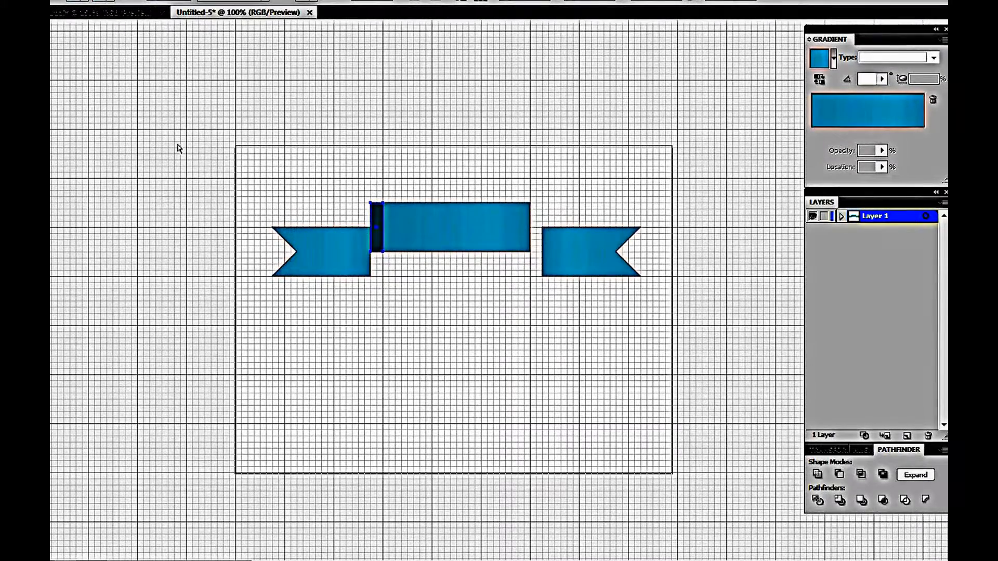
Drag the narrow rectangle's lower-left corner down to the left end's bottom edge to slant it into a fold
click(370, 253)
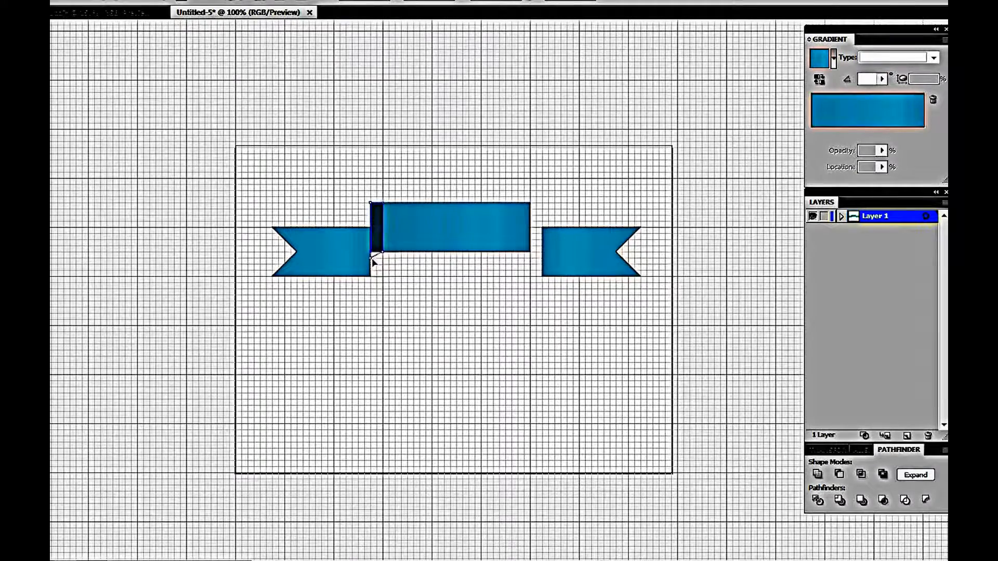
drag(372, 257, 372, 278)
drag(370, 232, 371, 233)
key(v)
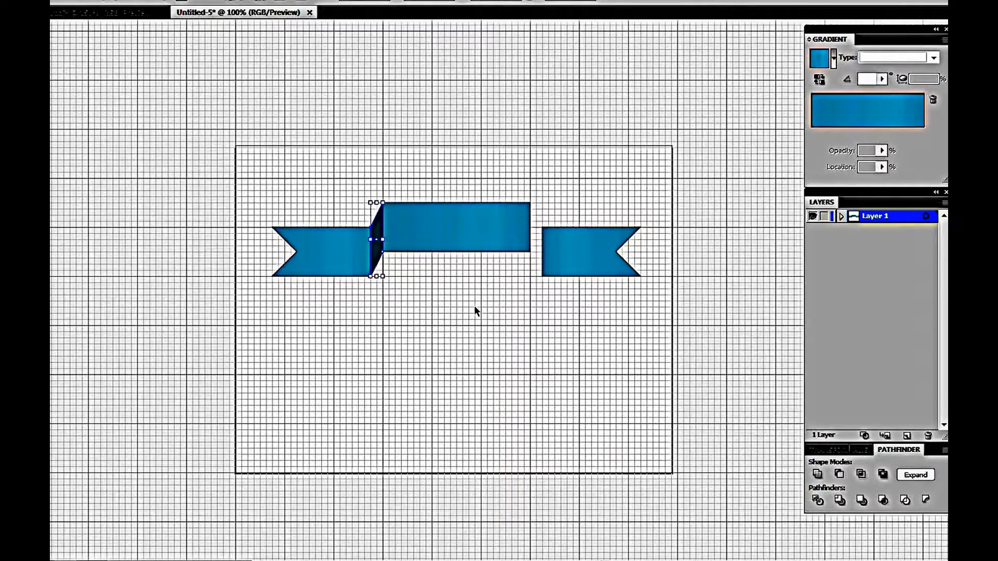
key(a)
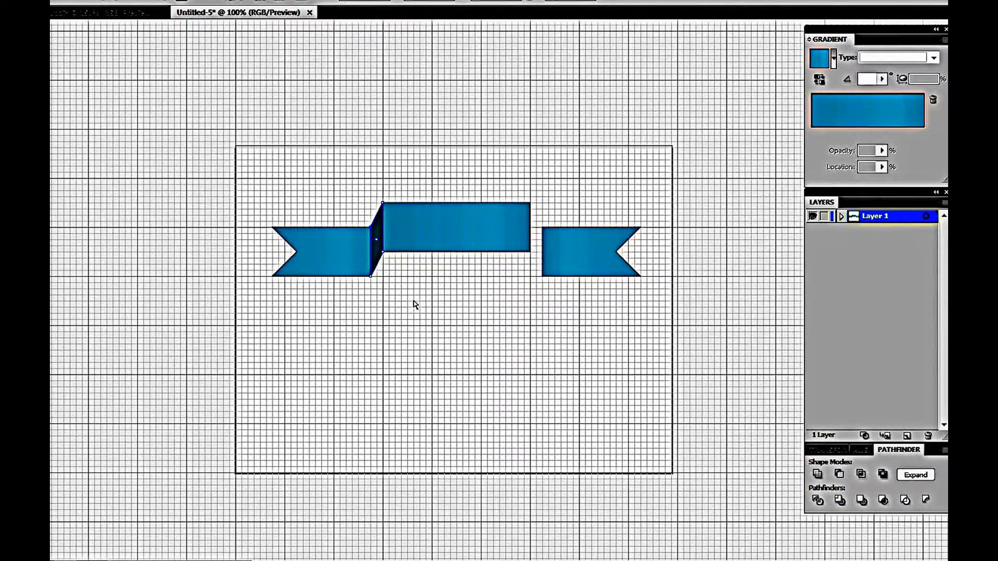
key(v)
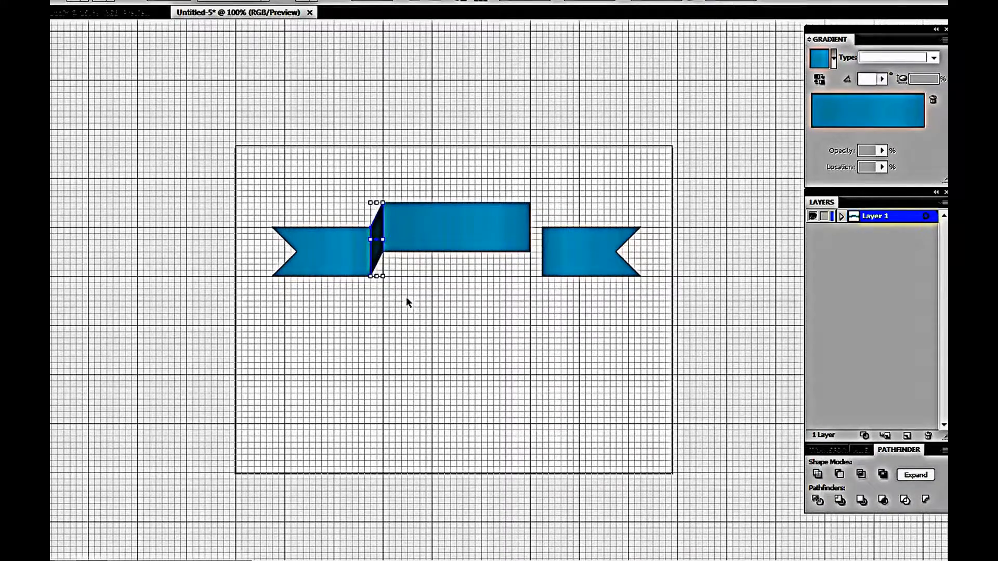
Reflect a copy of the fold piece vertically and move it into the gap beside the right end piece
right_click(381, 258)
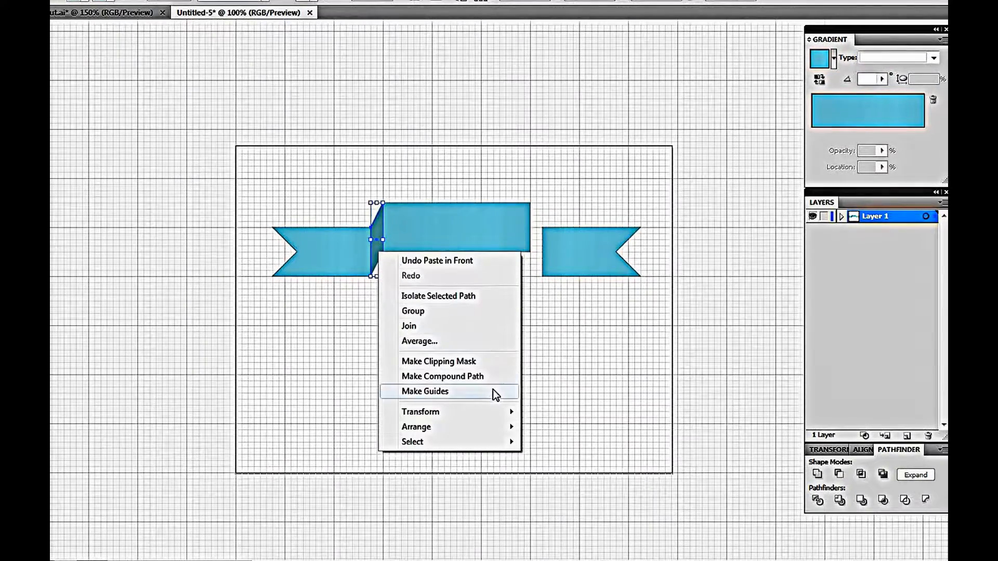
mouse_move(508, 420)
click(581, 463)
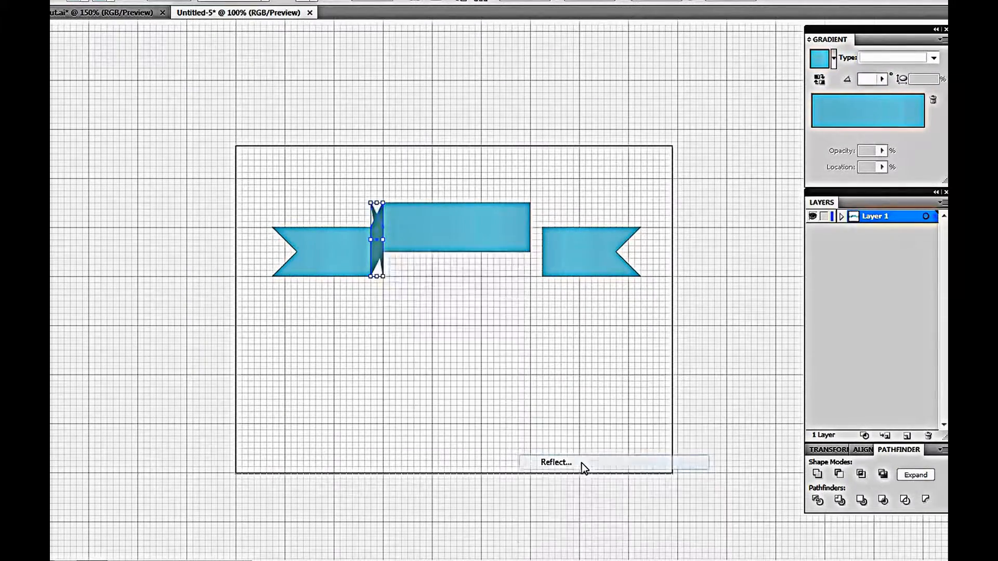
click(541, 234)
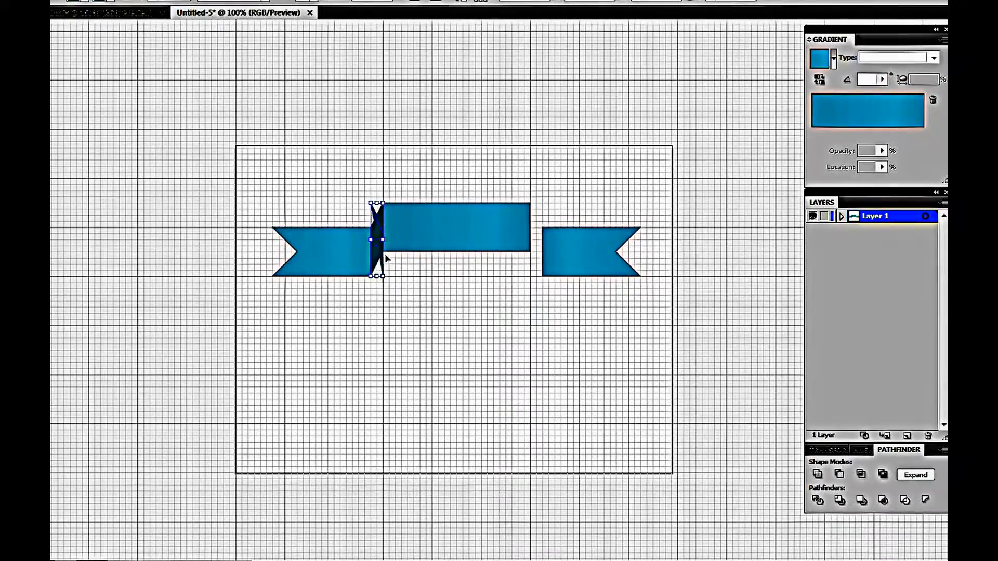
drag(385, 256, 544, 259)
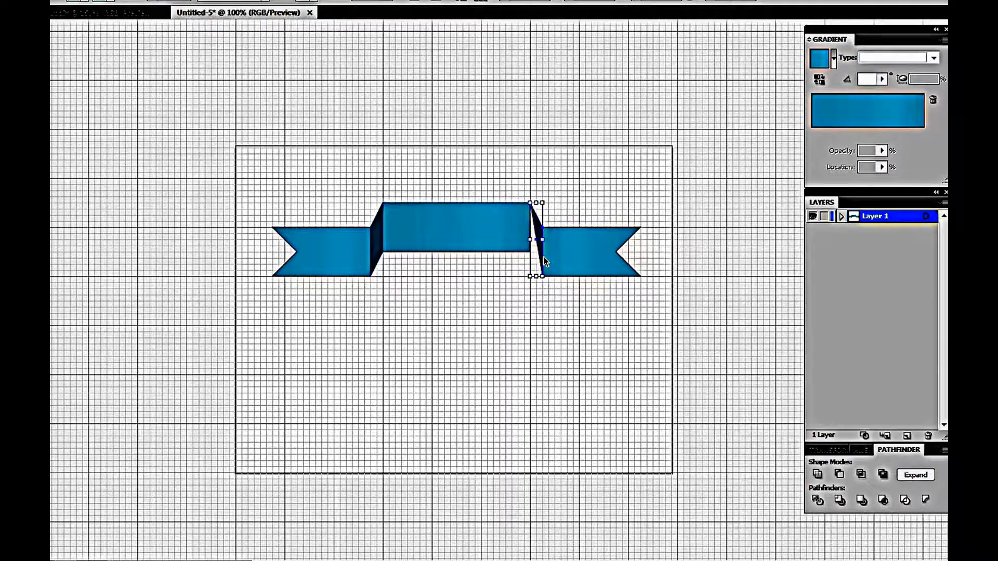
click(515, 307)
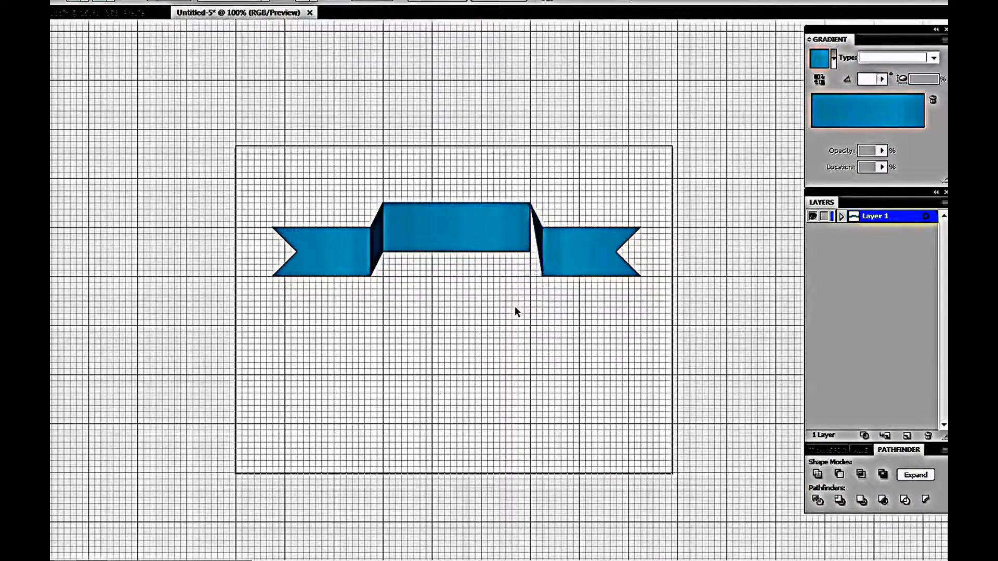
click(535, 254)
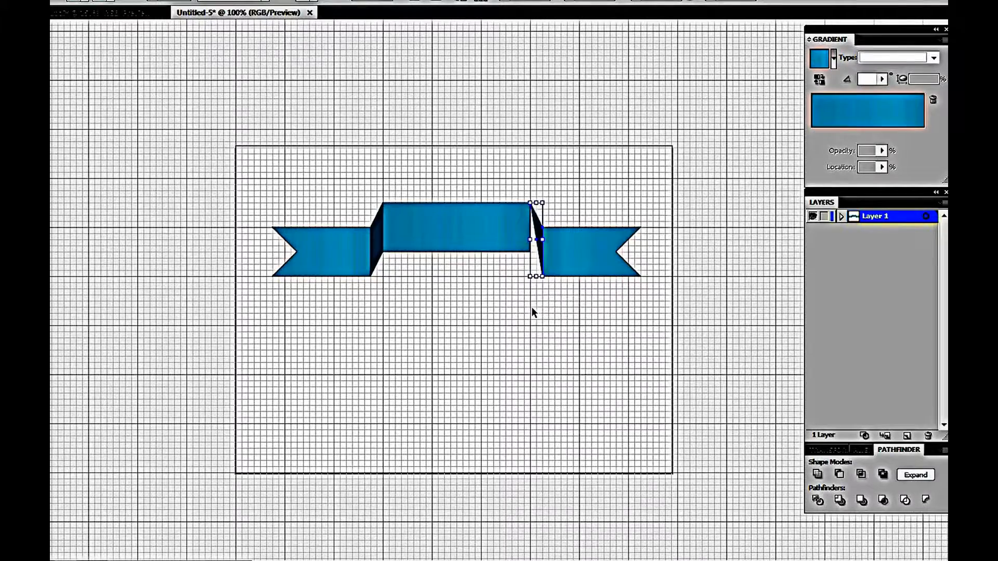
Delete the right fold piece, then copy the left fold piece, reflect the copy vertically and move it into the right gap
key(Delete)
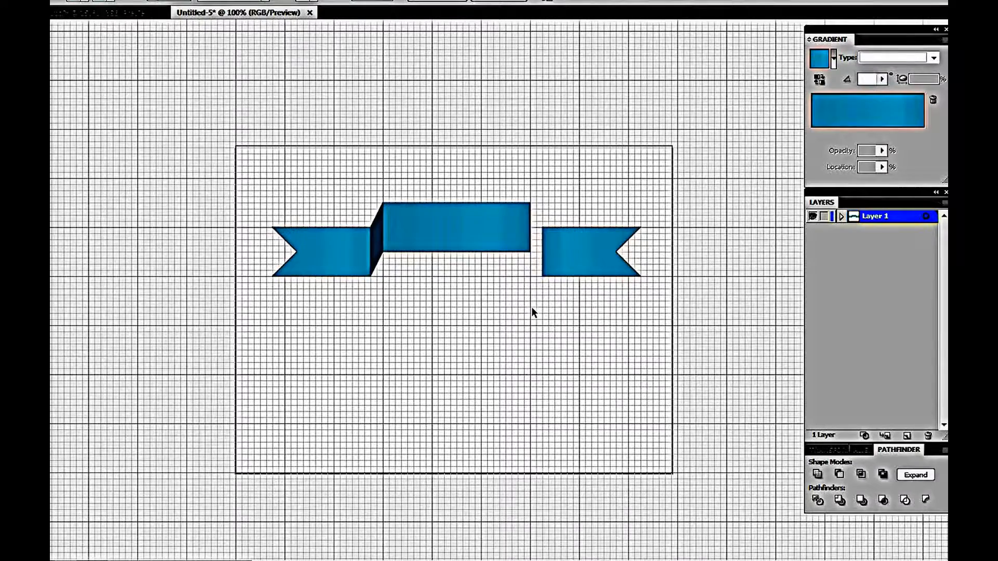
click(377, 242)
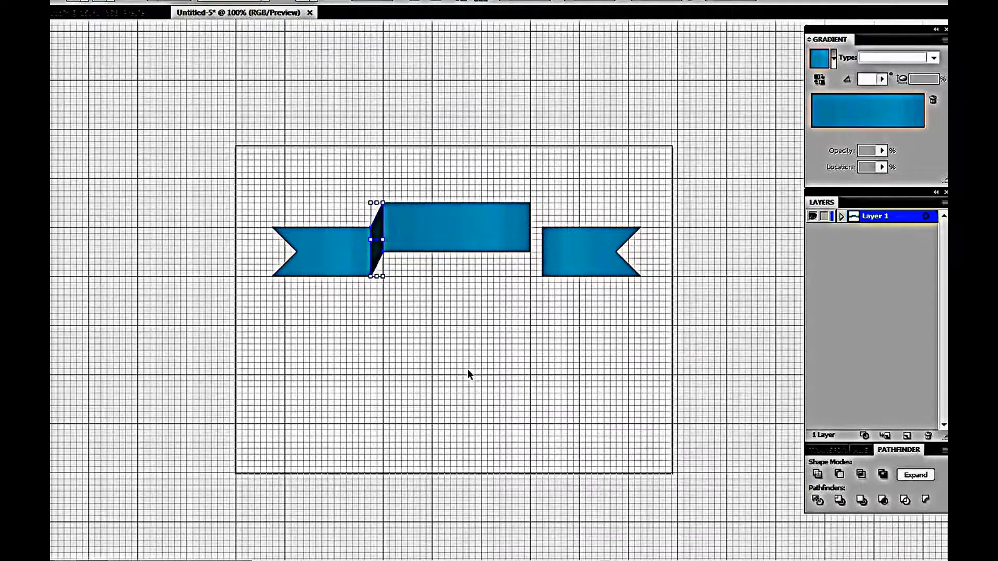
key(a)
key(v)
drag(379, 248, 452, 254)
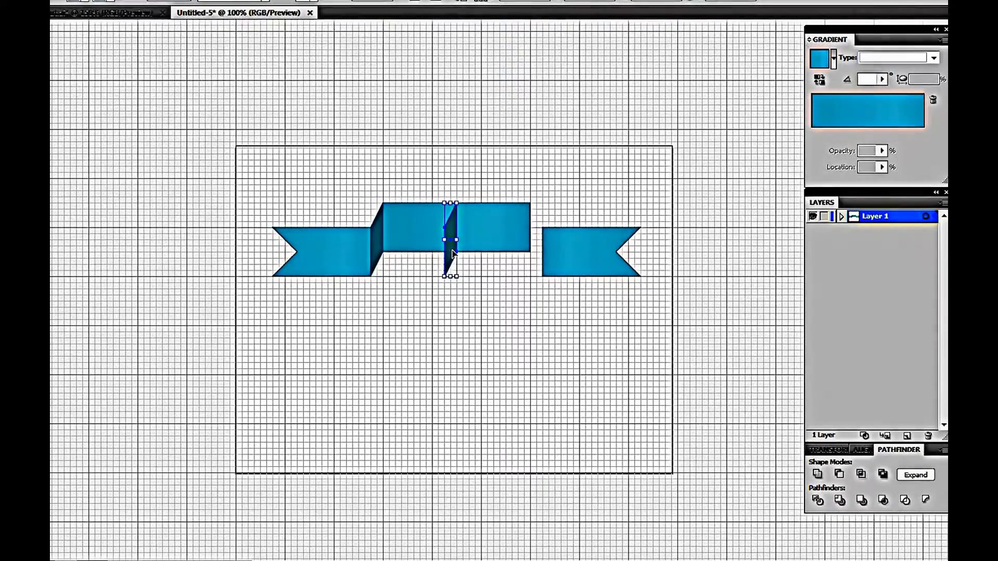
right_click(453, 254)
mouse_move(561, 411)
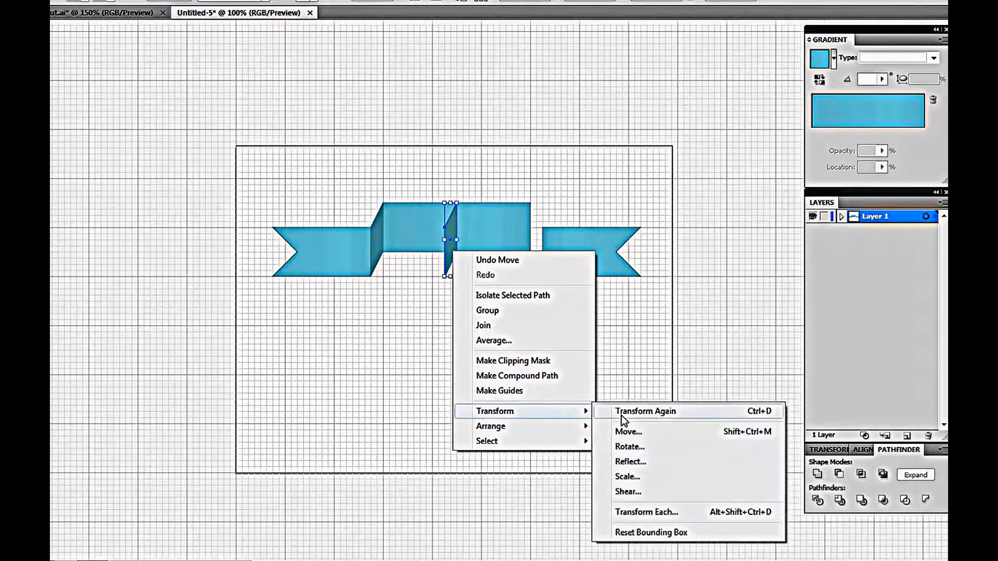
click(645, 461)
click(517, 234)
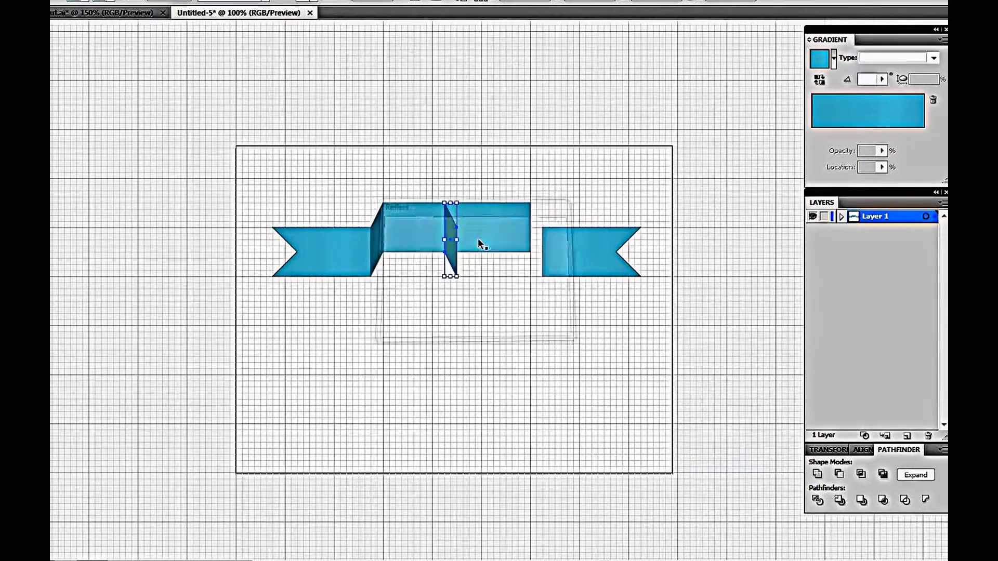
drag(448, 229, 538, 256)
click(525, 360)
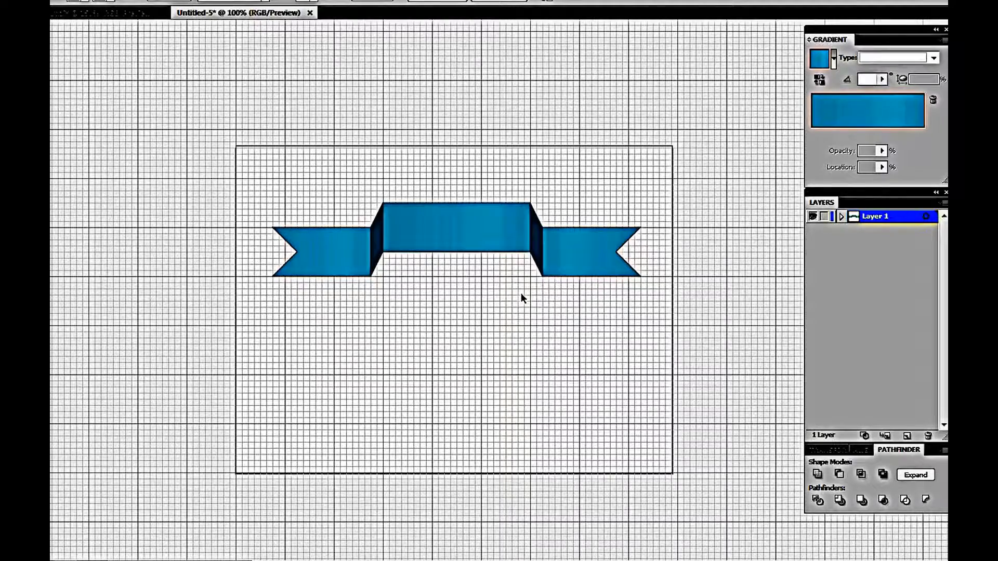
Select the whole ribbon and drag a duplicate of it below the original
drag(670, 316, 262, 189)
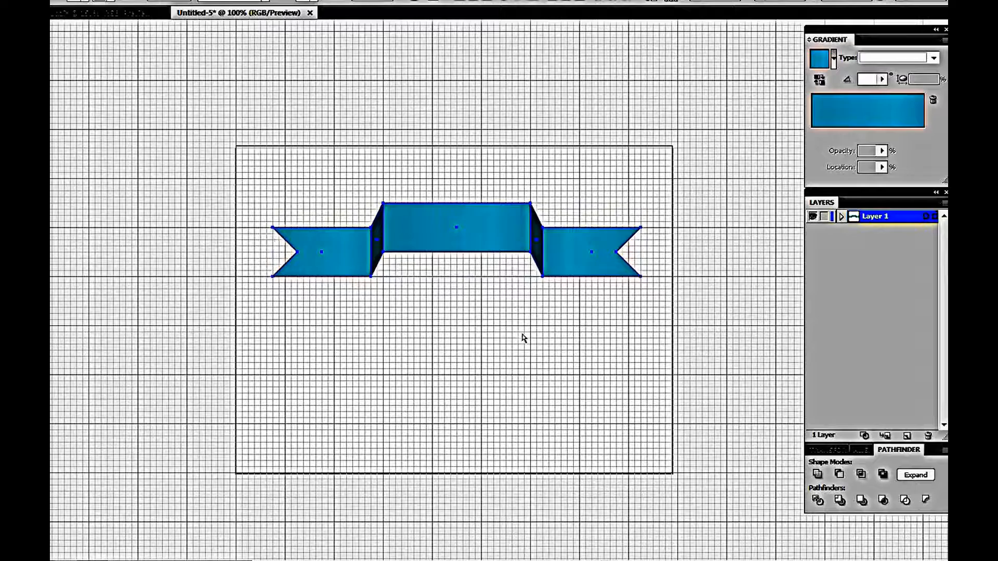
key(a)
key(v)
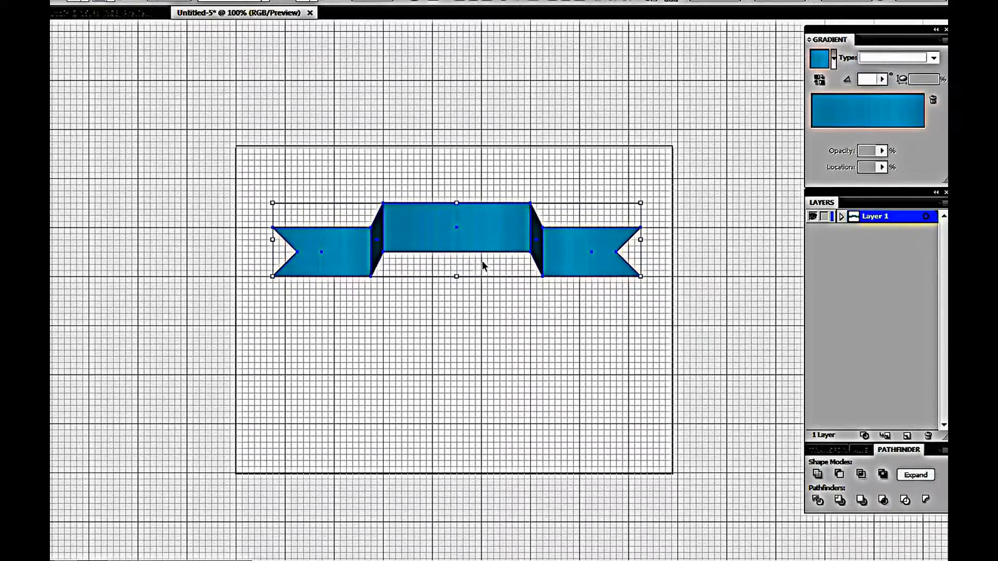
drag(493, 250, 489, 344)
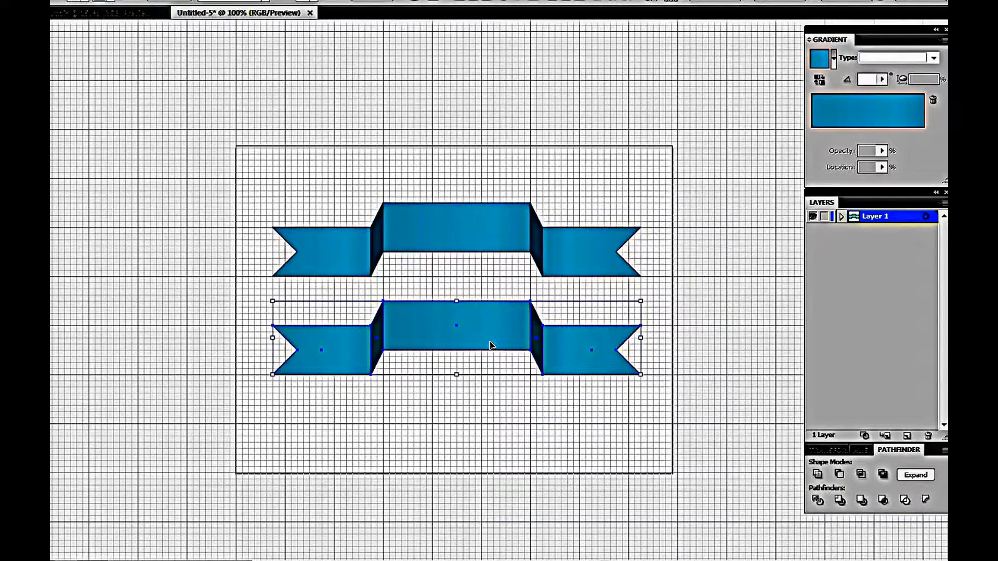
click(487, 404)
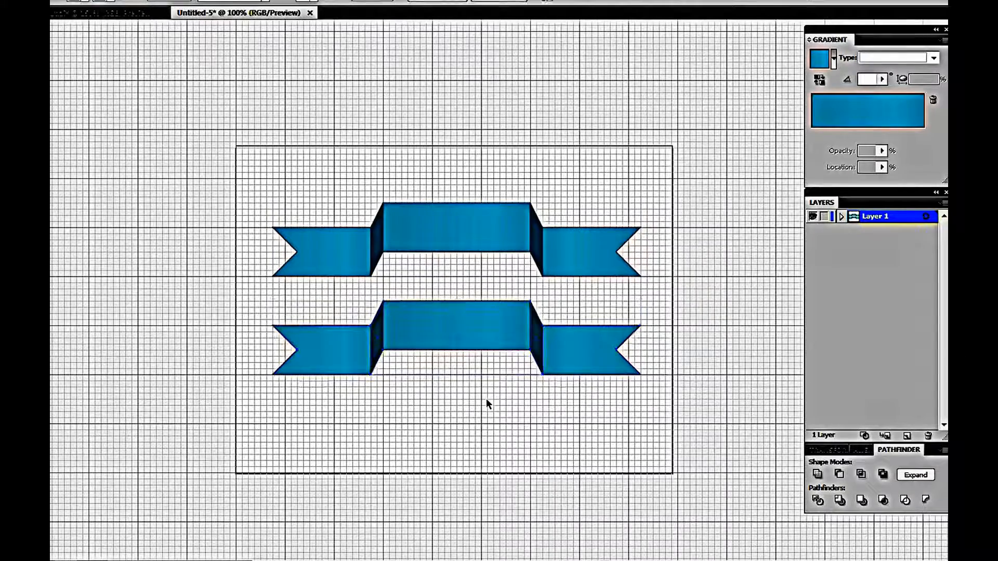
Reflect the lower ribbon's left fold piece vertically and shift it slightly right
click(376, 336)
right_click(377, 337)
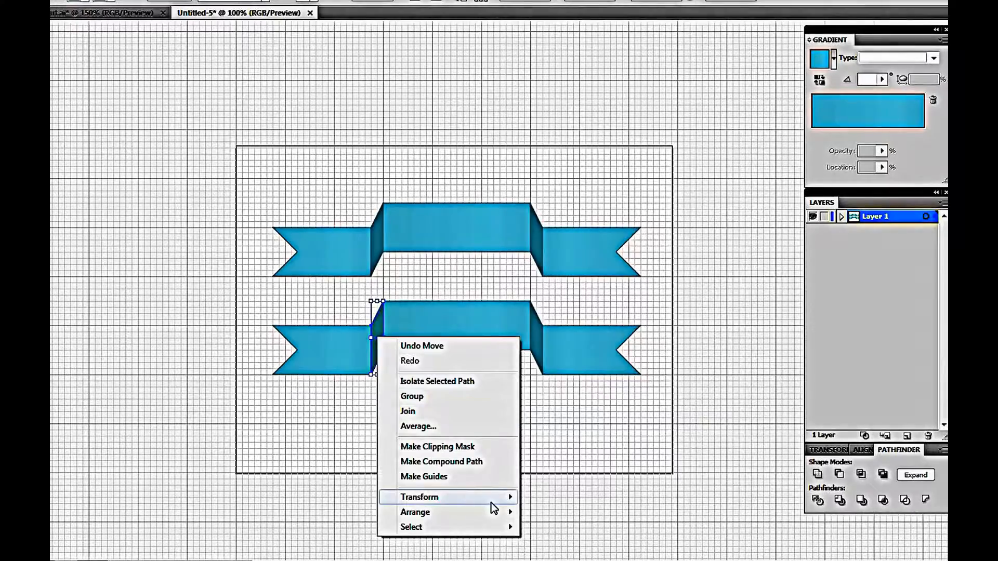
mouse_move(491, 503)
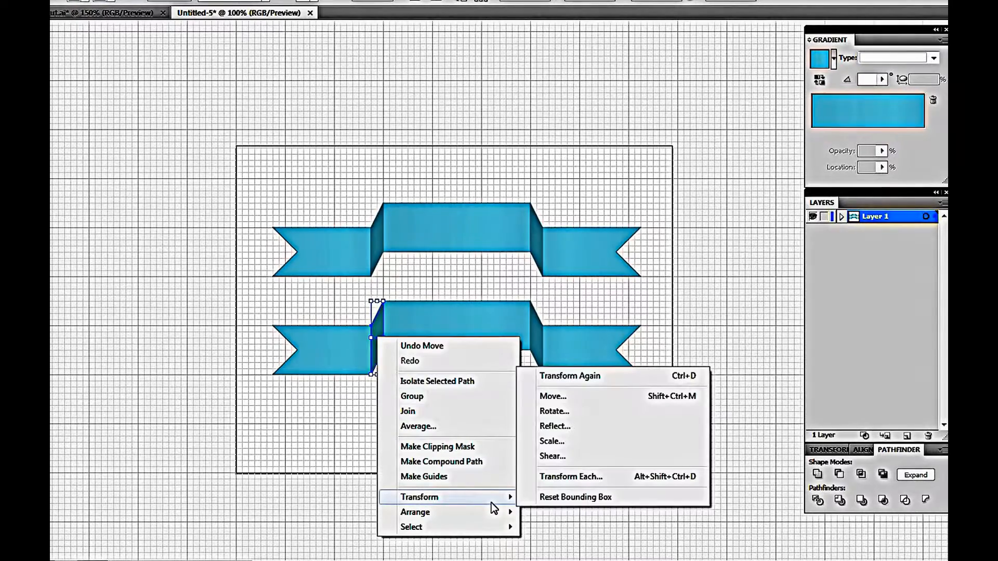
click(566, 431)
click(536, 233)
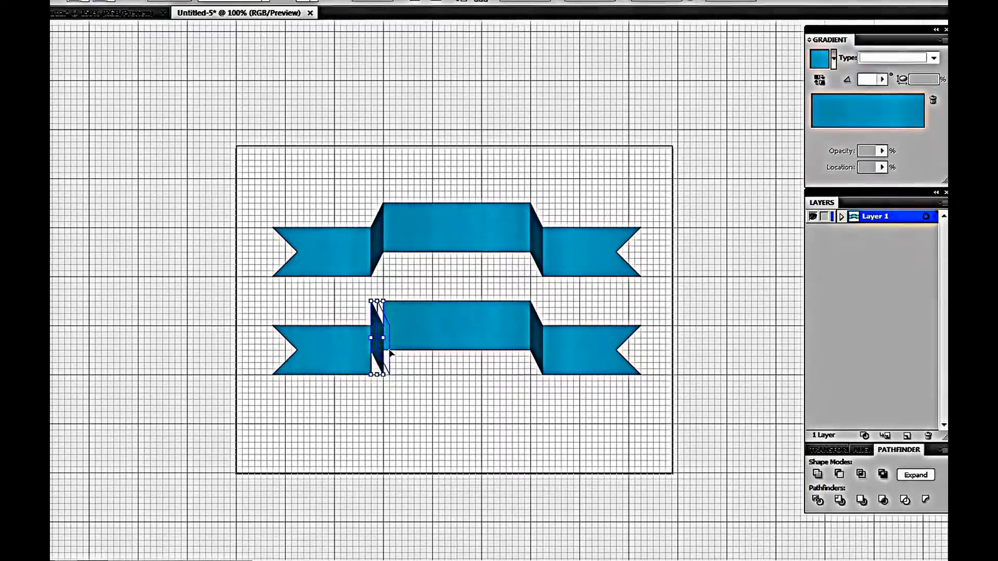
drag(390, 354, 397, 354)
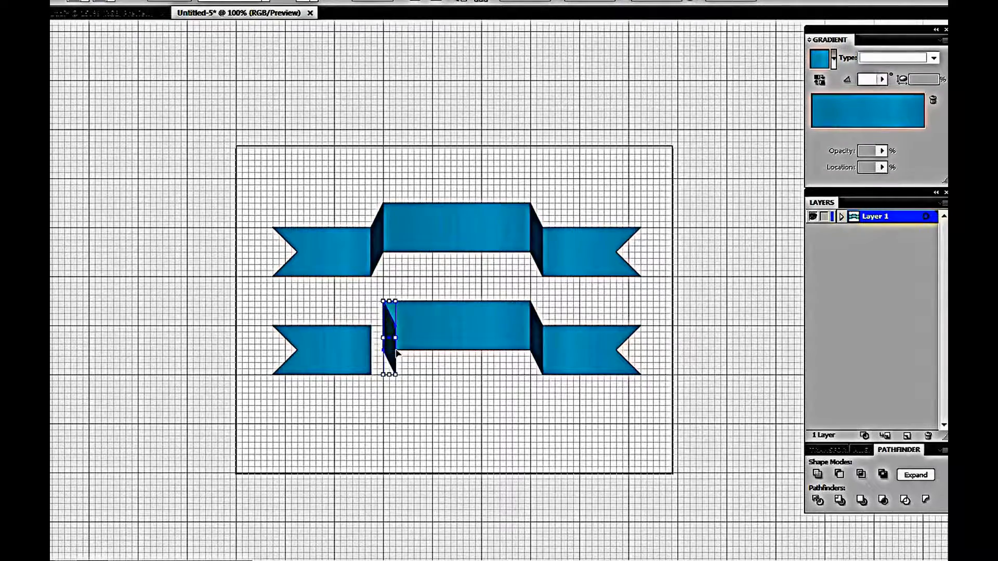
Move the lower ribbon's left end piece right against the fold and bring it to the front
click(353, 370)
drag(350, 363, 375, 363)
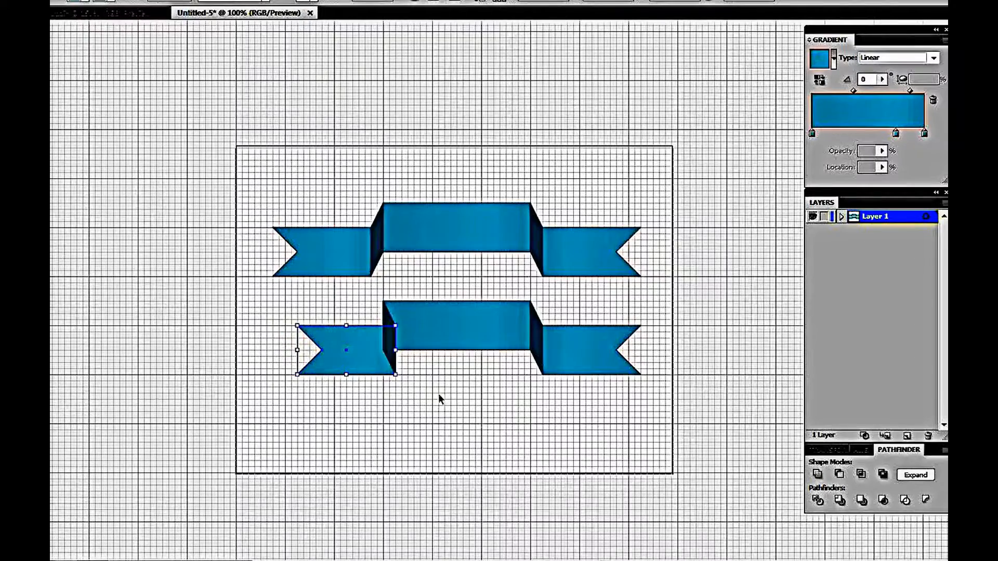
right_click(366, 362)
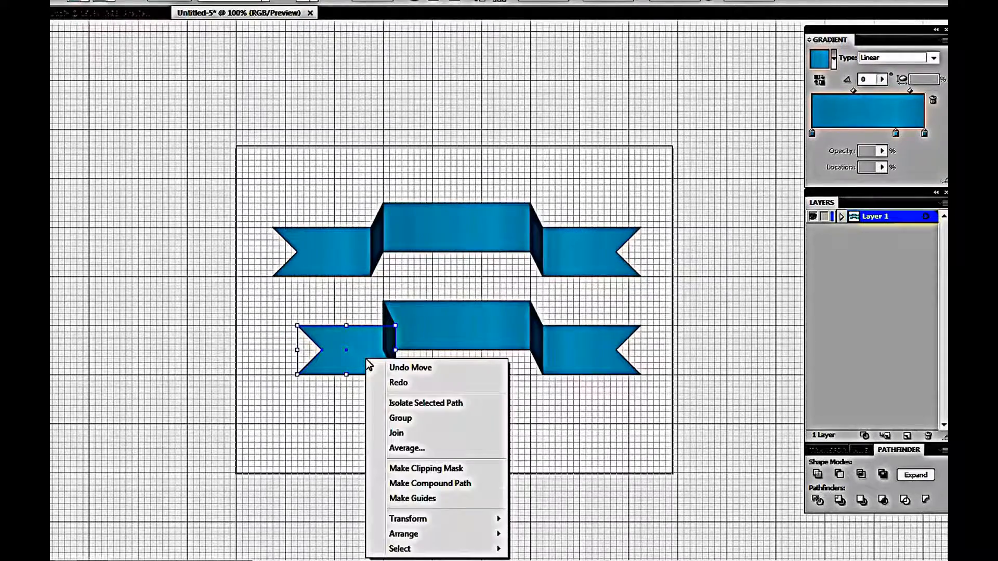
mouse_move(473, 529)
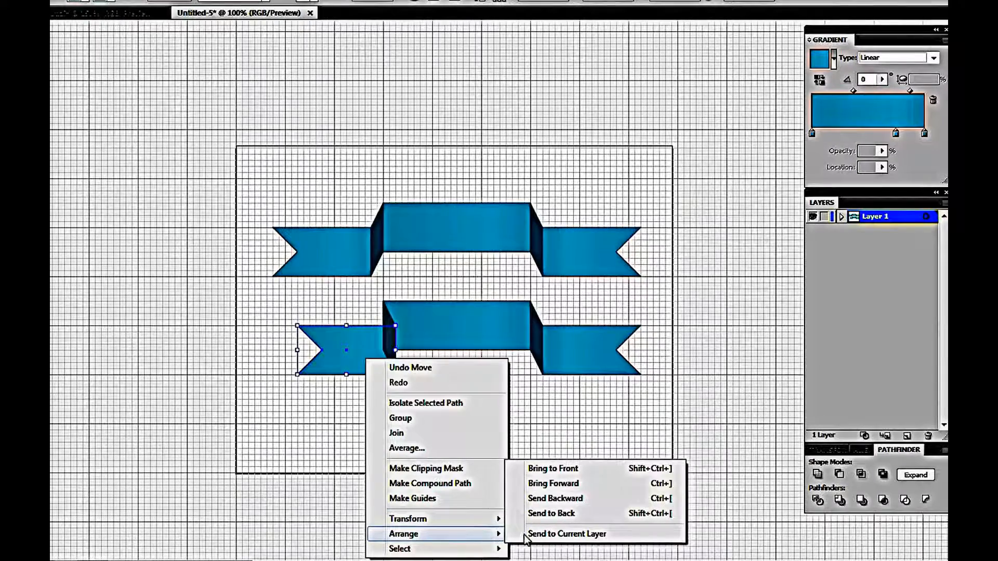
click(572, 469)
click(443, 392)
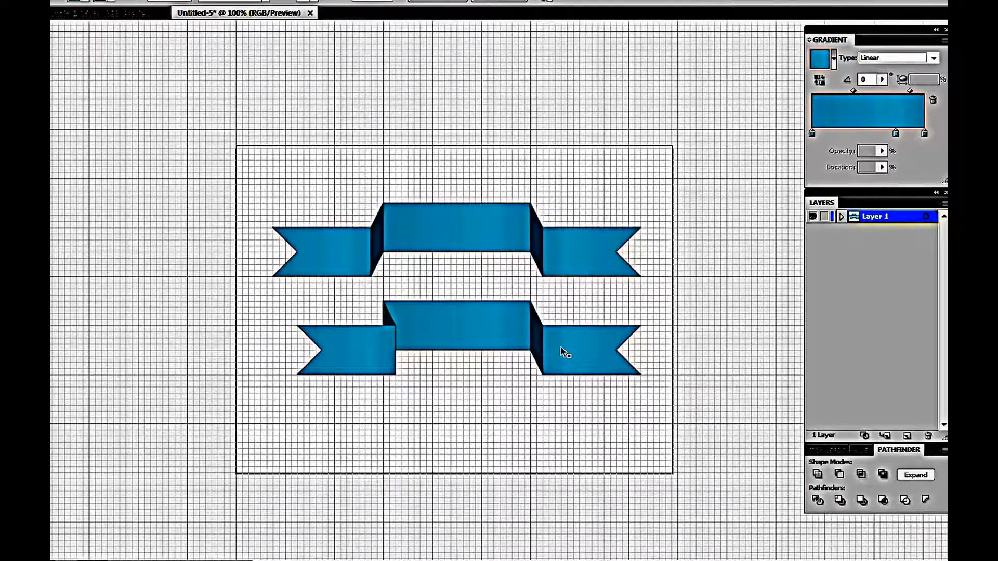
Reflect the lower ribbon's right fold piece vertically and shift it slightly left
click(536, 337)
right_click(536, 344)
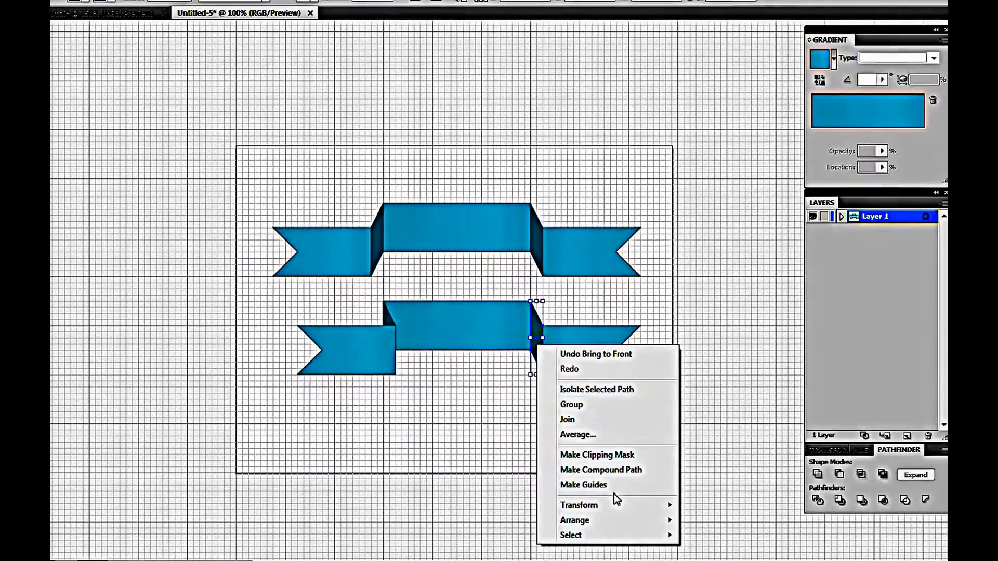
mouse_move(654, 506)
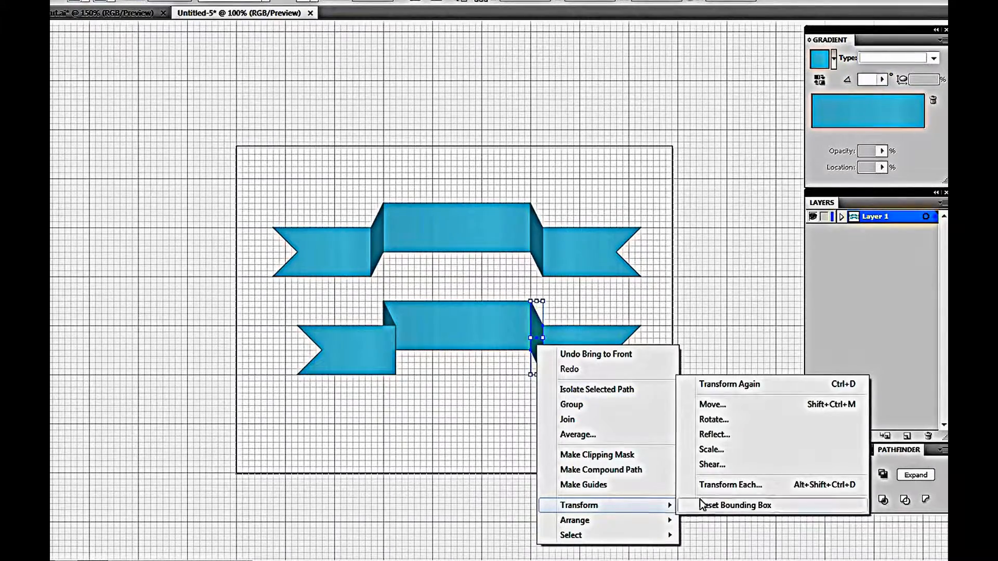
click(723, 436)
click(537, 234)
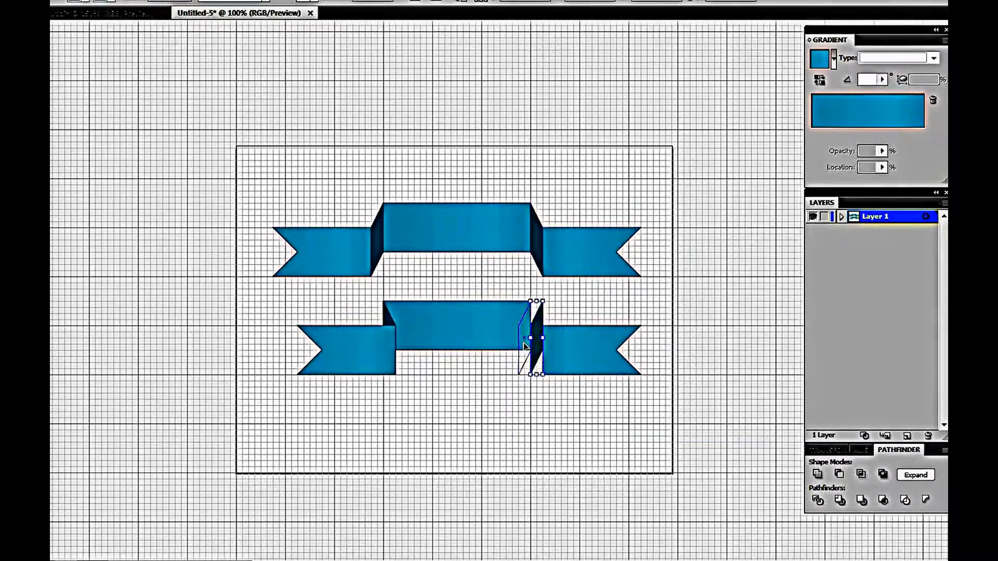
drag(535, 347, 525, 342)
Move the lower ribbon's right end piece left against the fold and bring it to the front
click(575, 355)
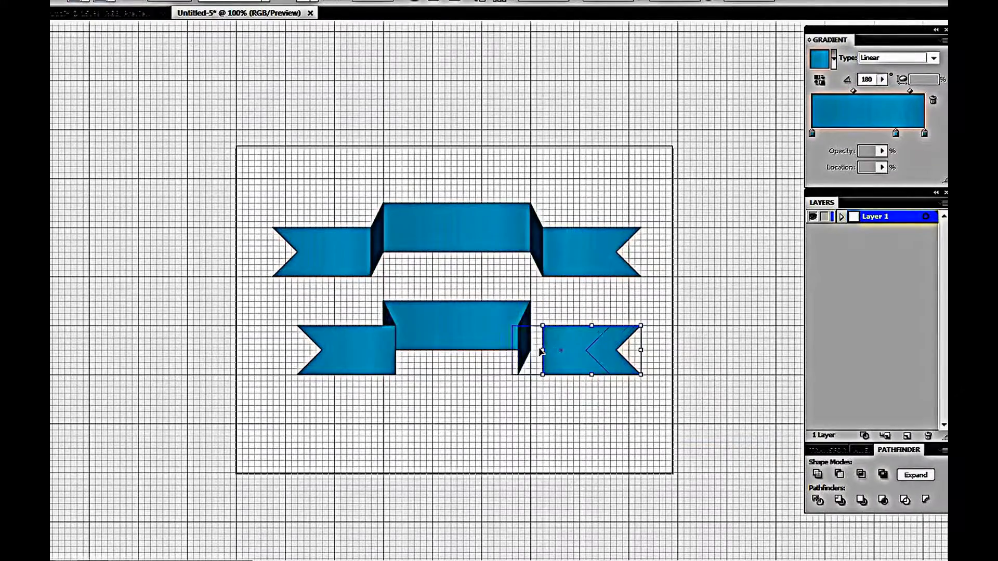
drag(551, 353, 527, 353)
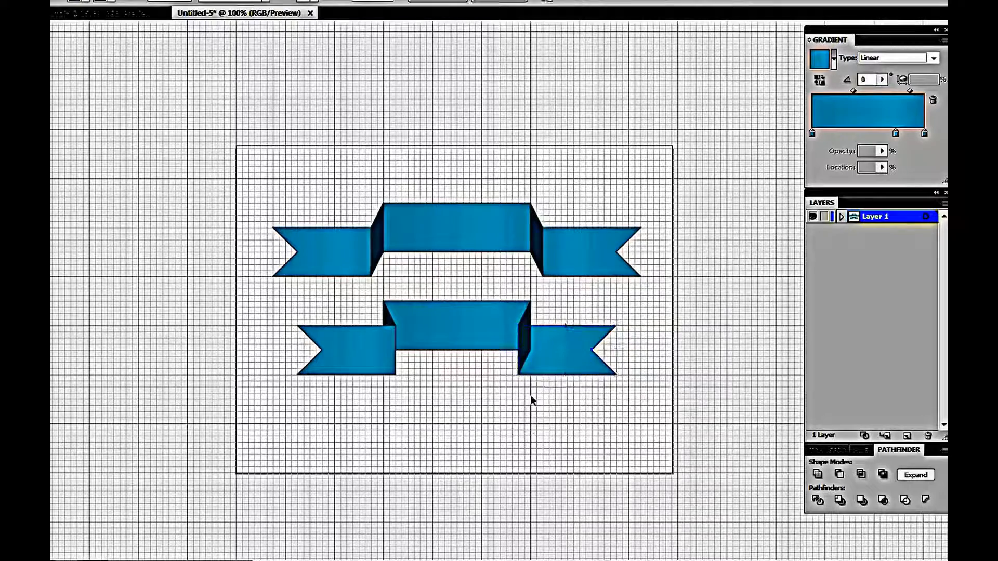
right_click(554, 371)
mouse_move(659, 546)
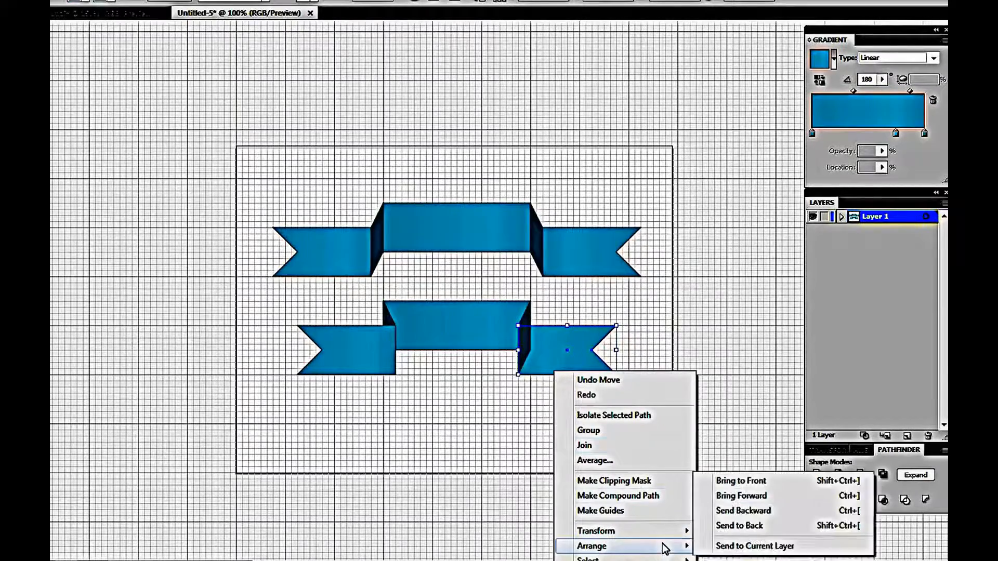
click(756, 487)
click(512, 481)
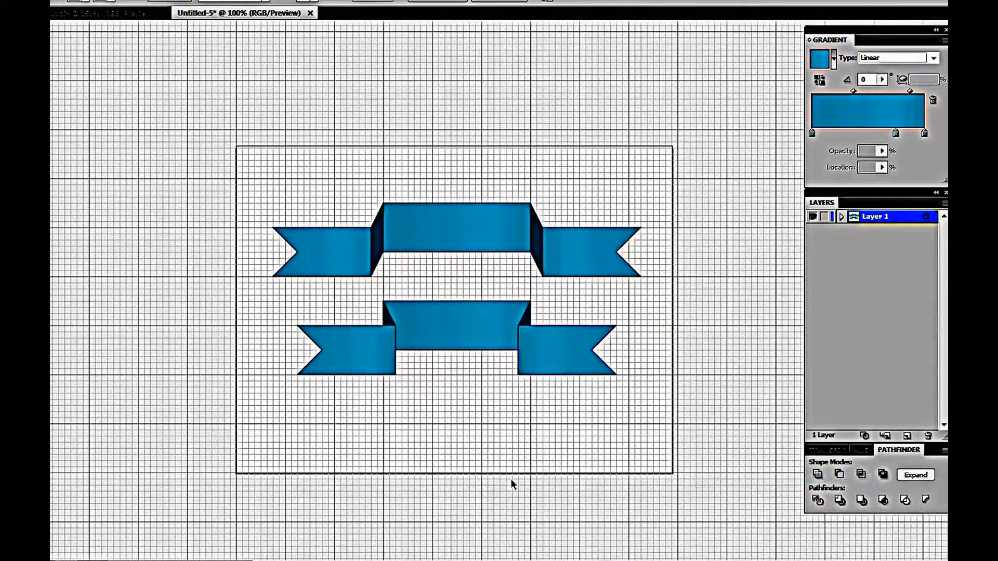